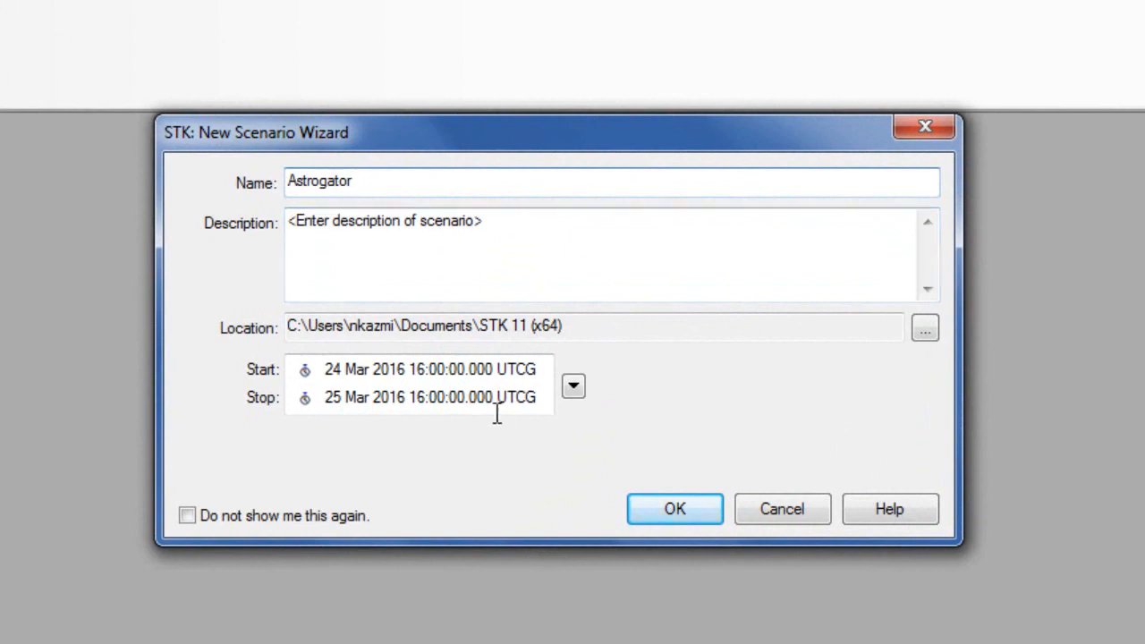
Set the scenario's stop time to +2 days and create the Astrogator scenario
left_click(329, 397)
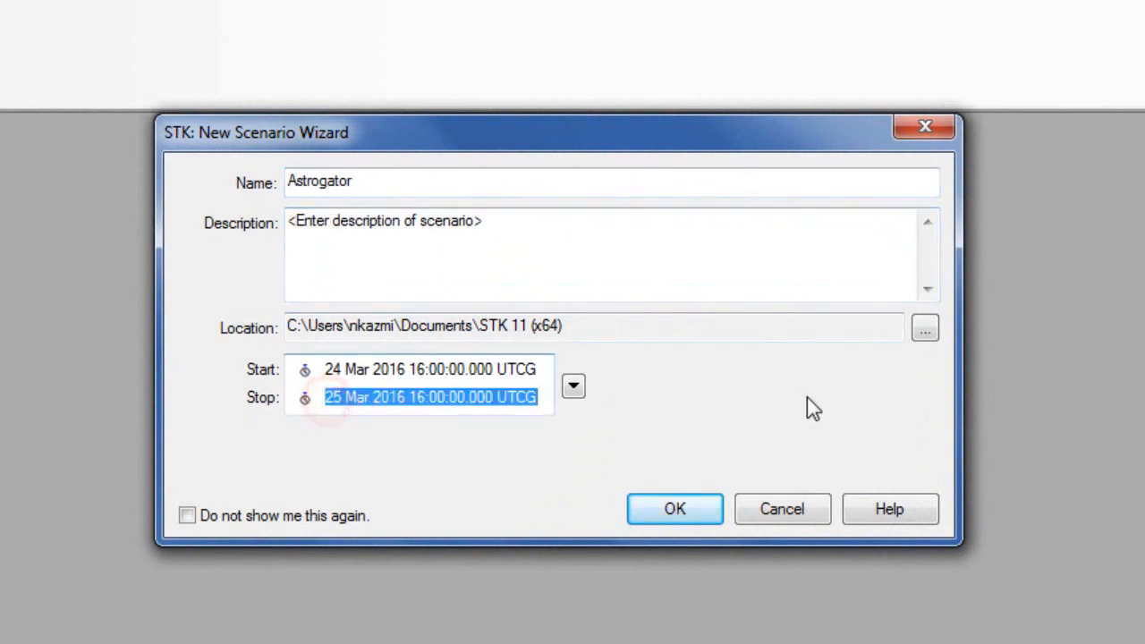
key("BackSpace")
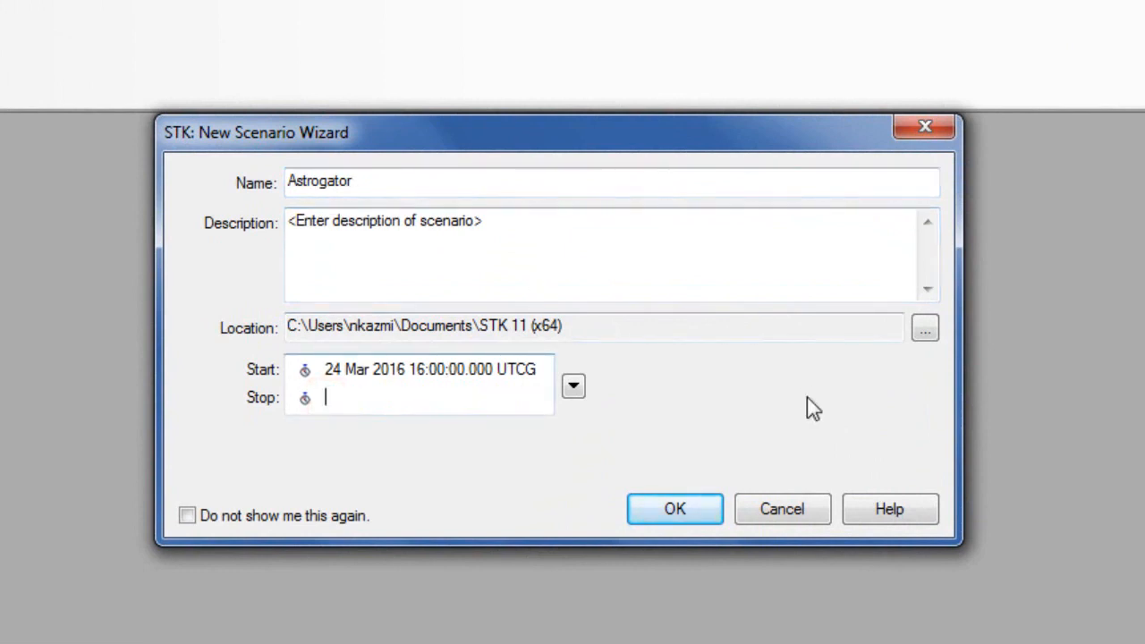
type("+2 days")
left_click(686, 510)
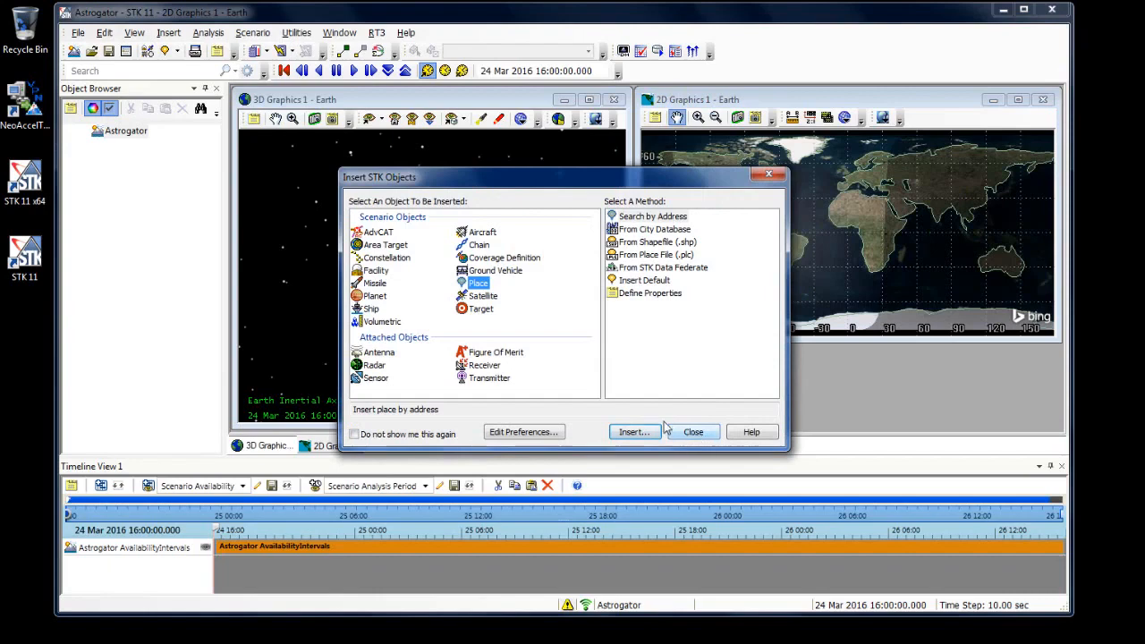
Insert a satellite using the Insert Default method and close the object insertion dialog
left_click(483, 296)
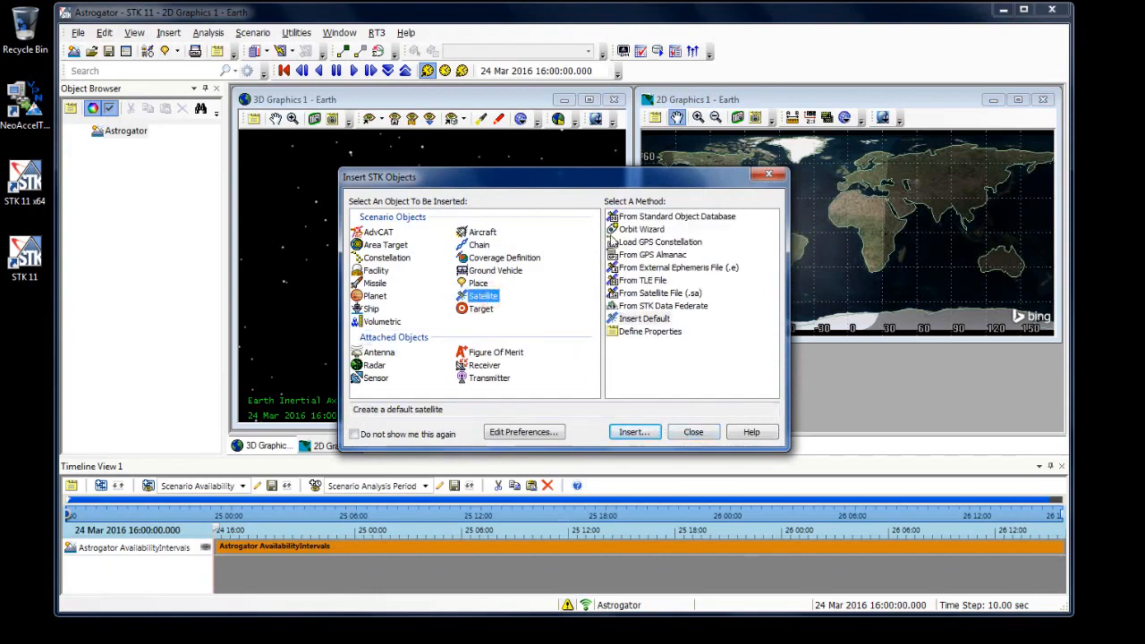
left_click(651, 318)
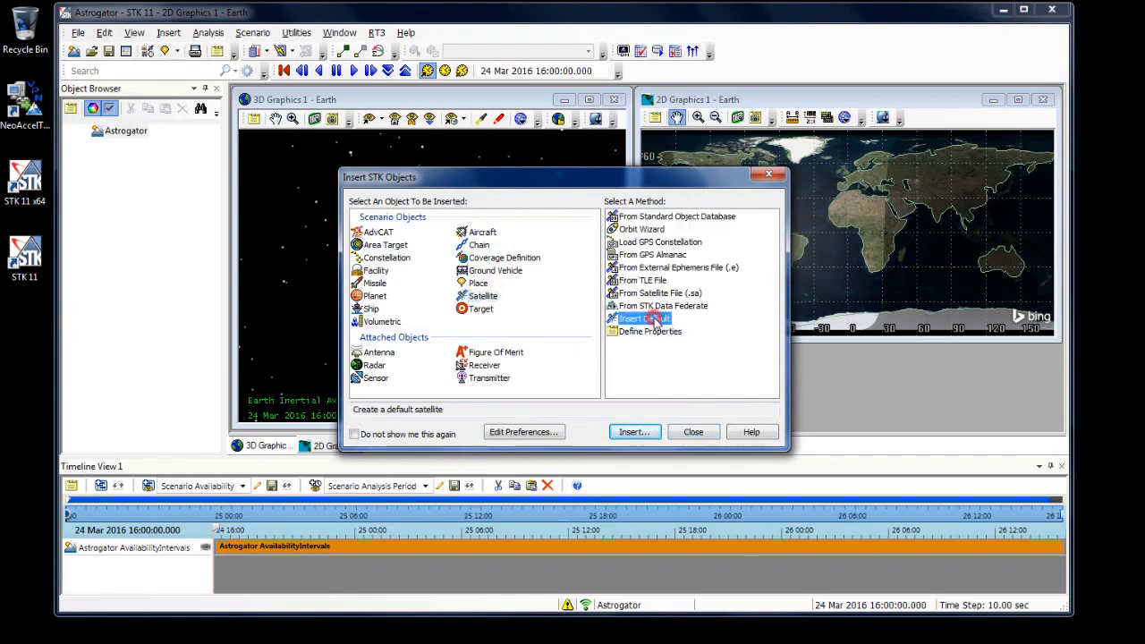
left_click(642, 432)
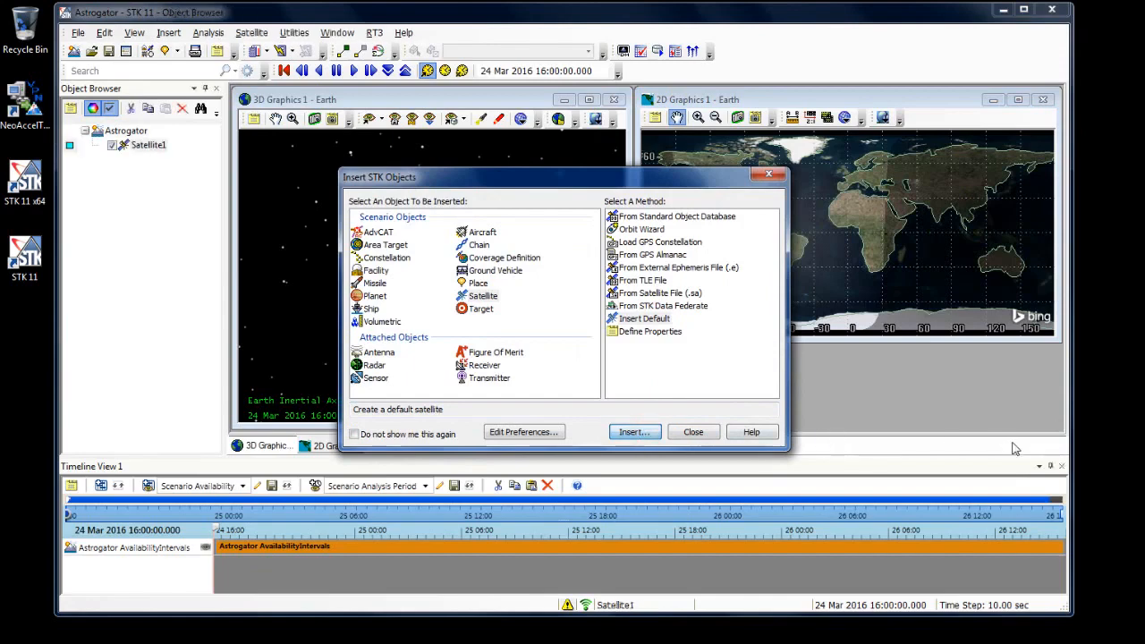
left_click(689, 434)
Collapse the timeline view out of the way and maximize the application window
left_click(1051, 467)
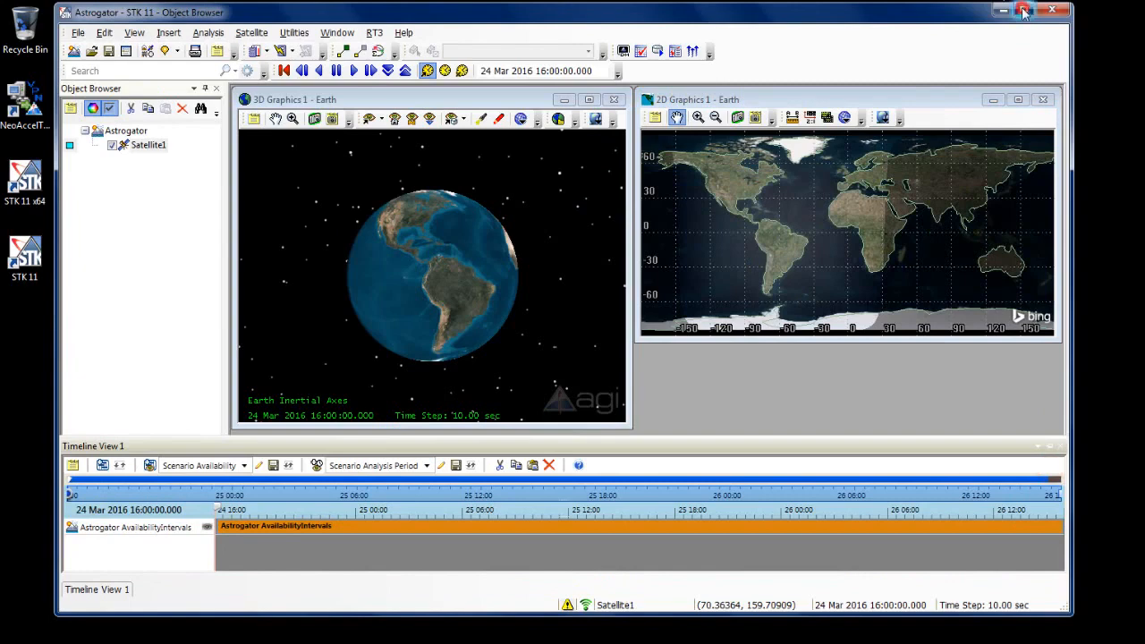
left_click(1023, 11)
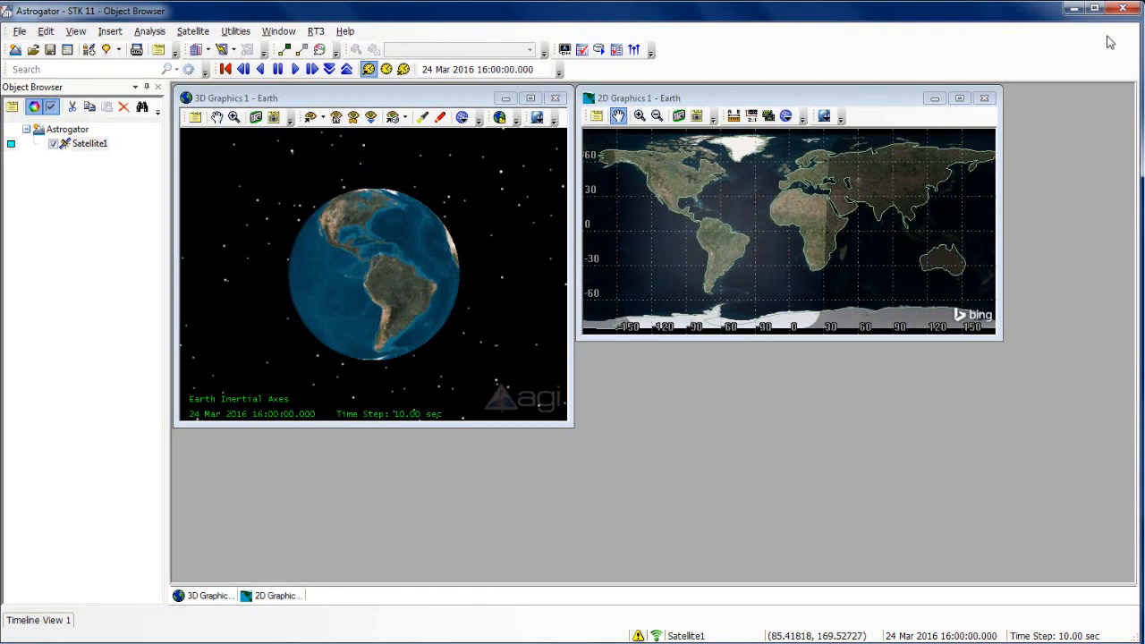
Open Satellite1's properties and set its orbit propagator to Astrogator
left_click(90, 144)
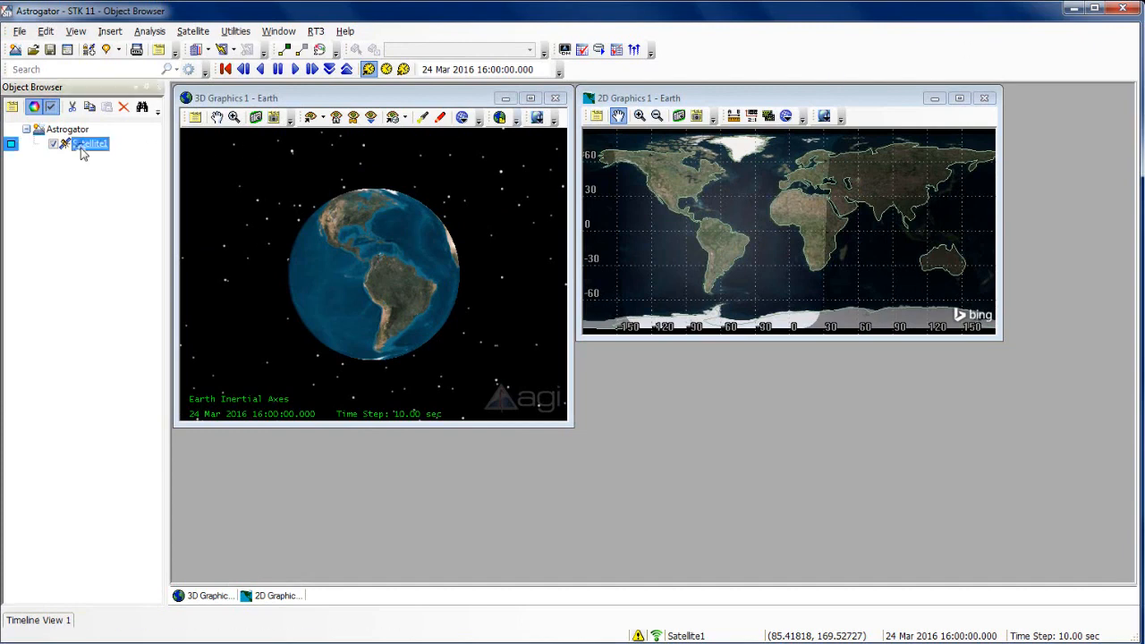
right_click(89, 144)
left_click(102, 159)
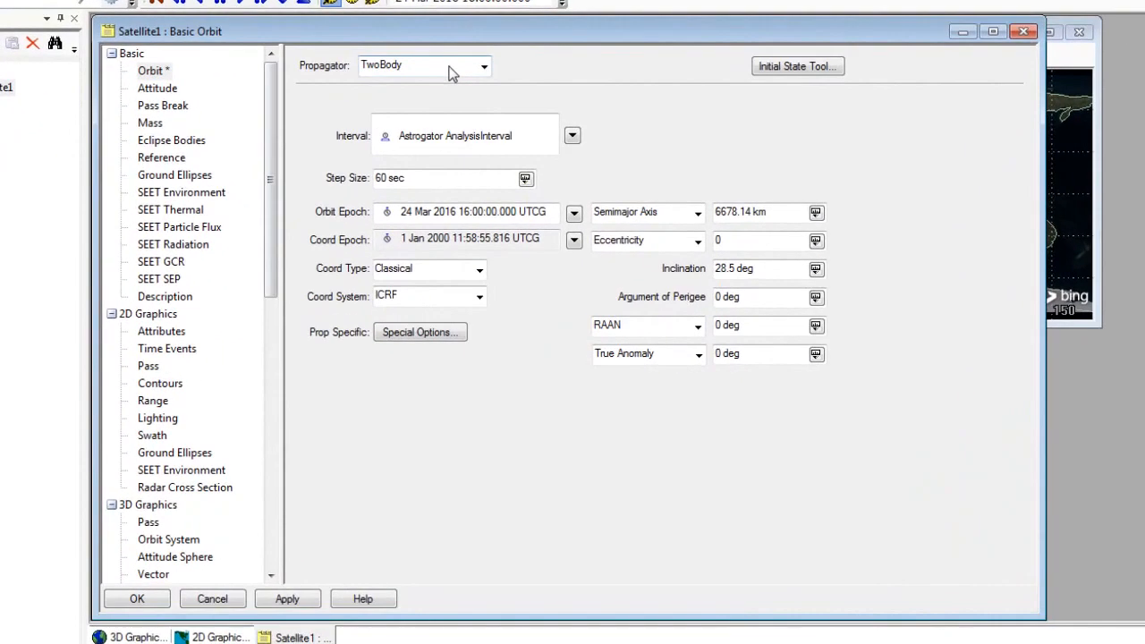
left_click(467, 126)
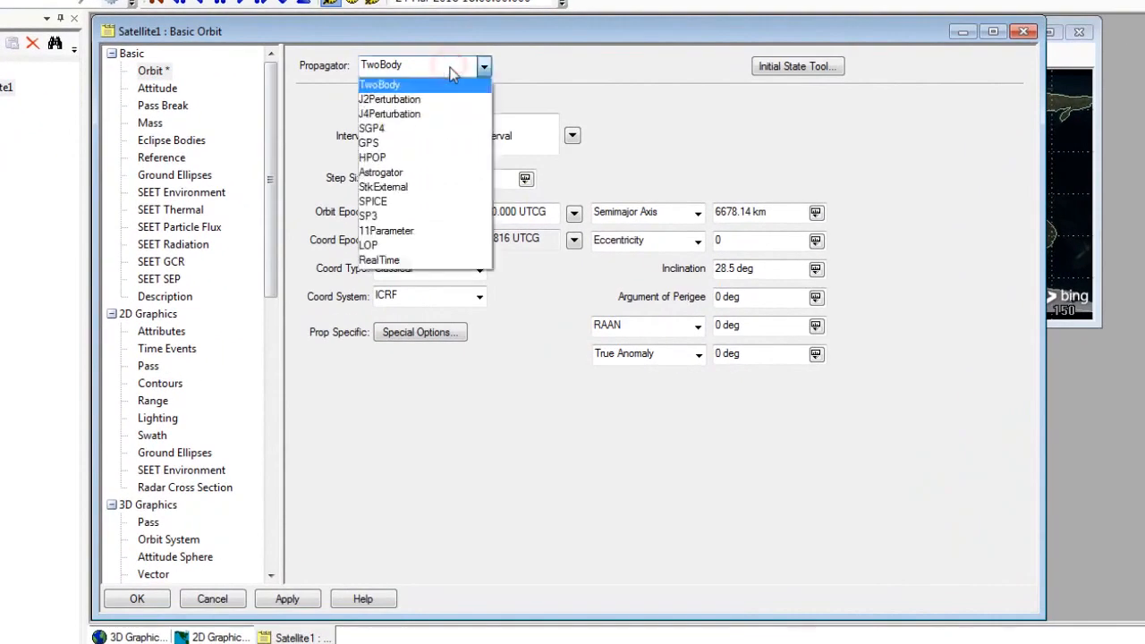
left_click(414, 174)
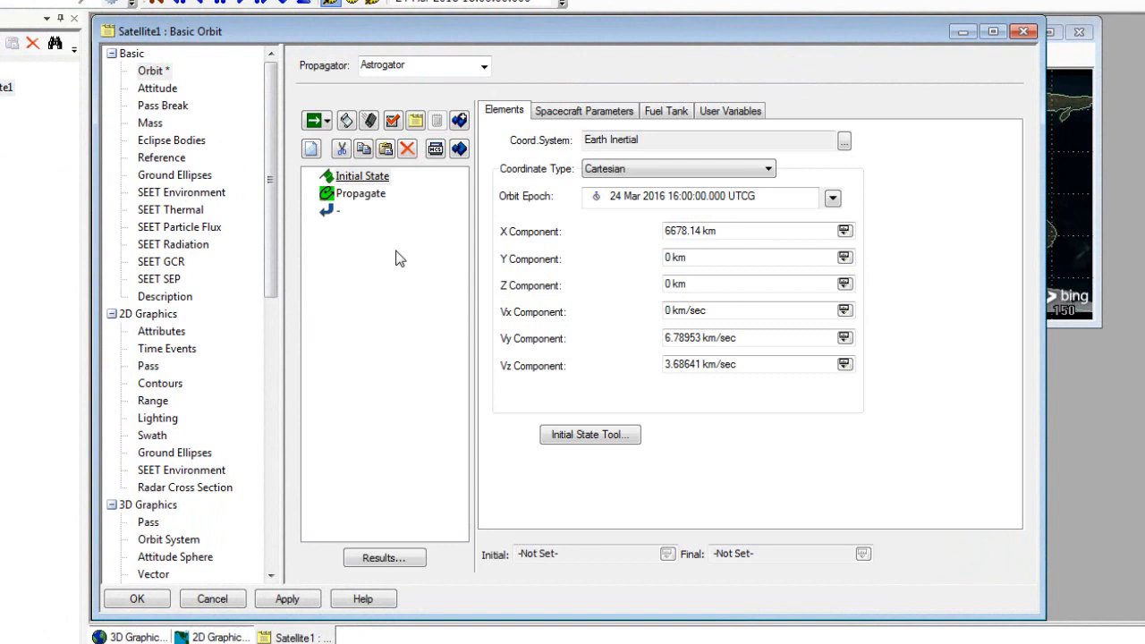
Review the segment types that can be inserted before the Initial State segment, without adding one
right_click(354, 179)
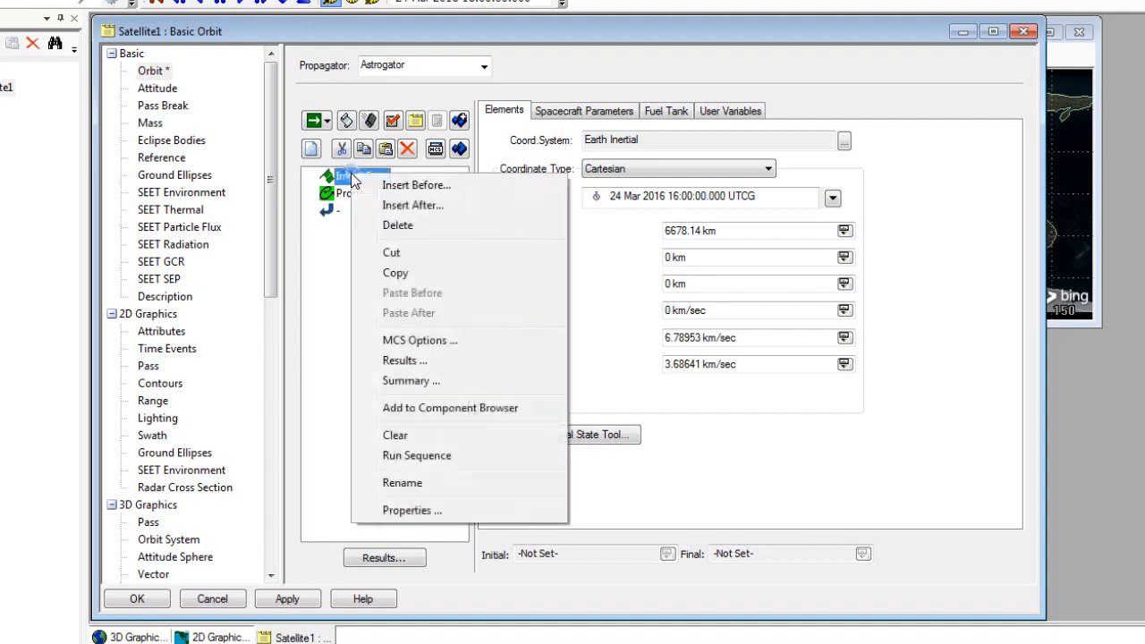
left_click(376, 184)
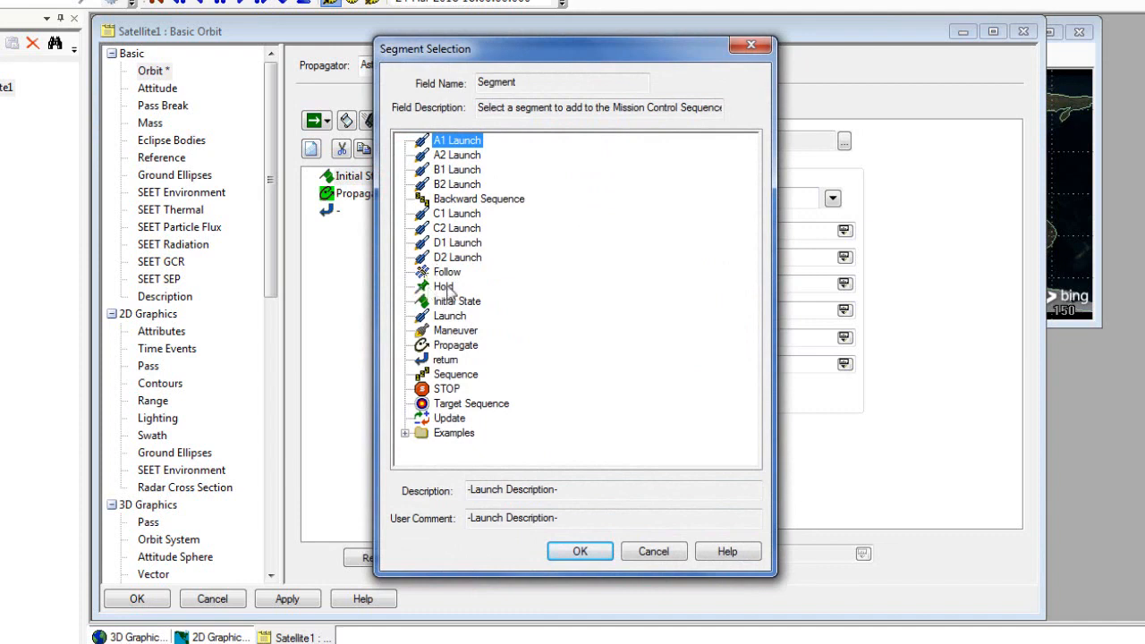
left_click(580, 552)
left_click(678, 552)
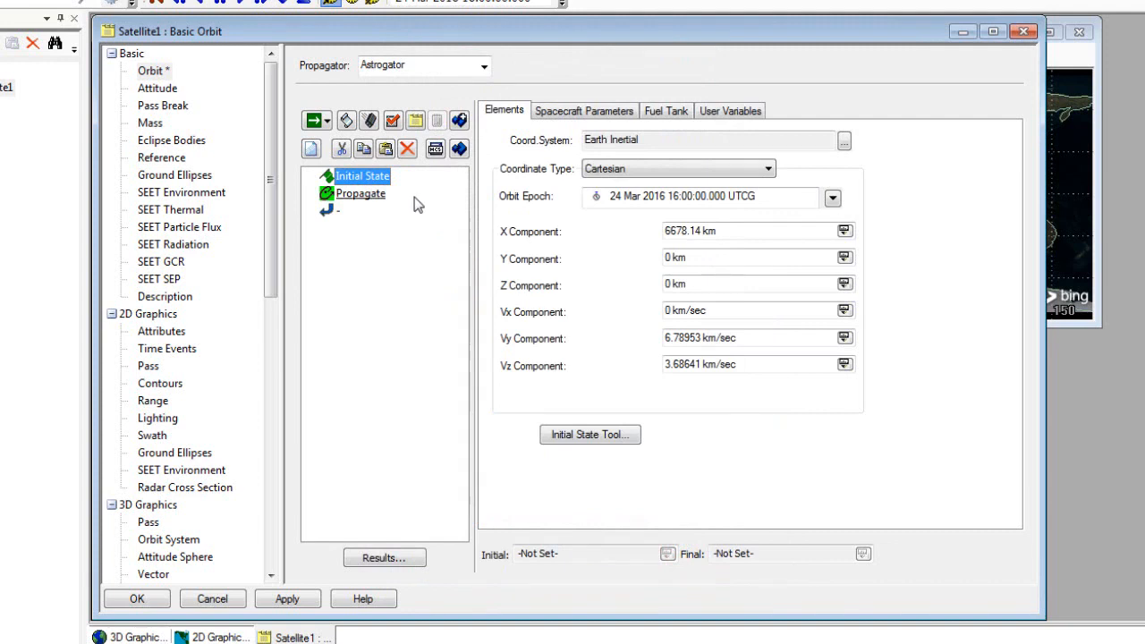
Set the Initial State segment's coordinate type to Keplerian and its eccentricity to 0.015
left_click(405, 186)
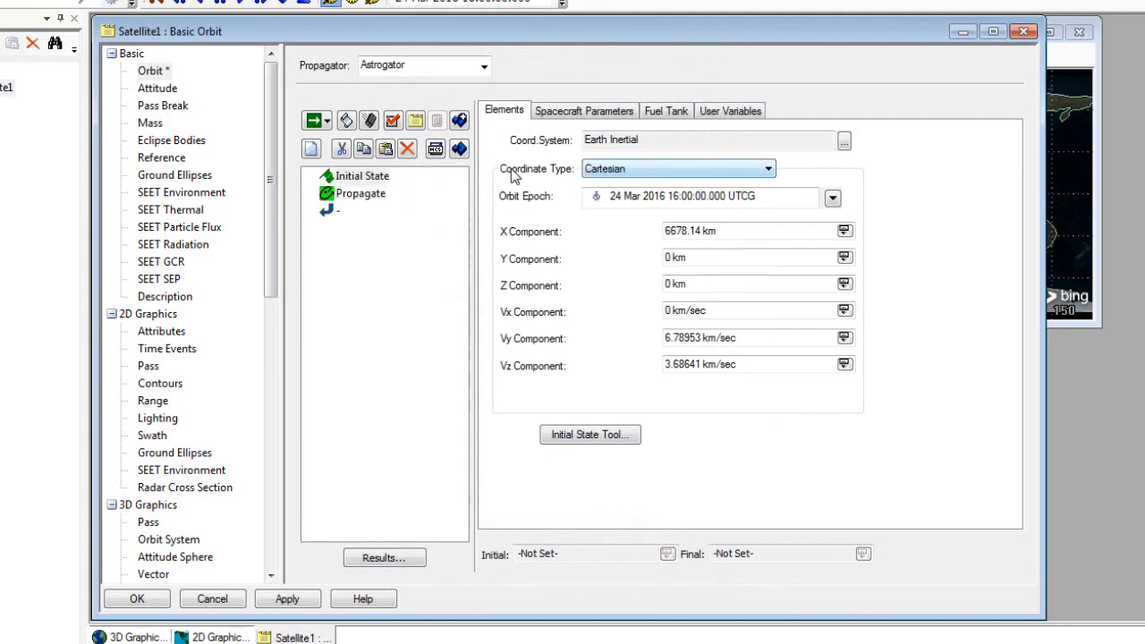
left_click(612, 175)
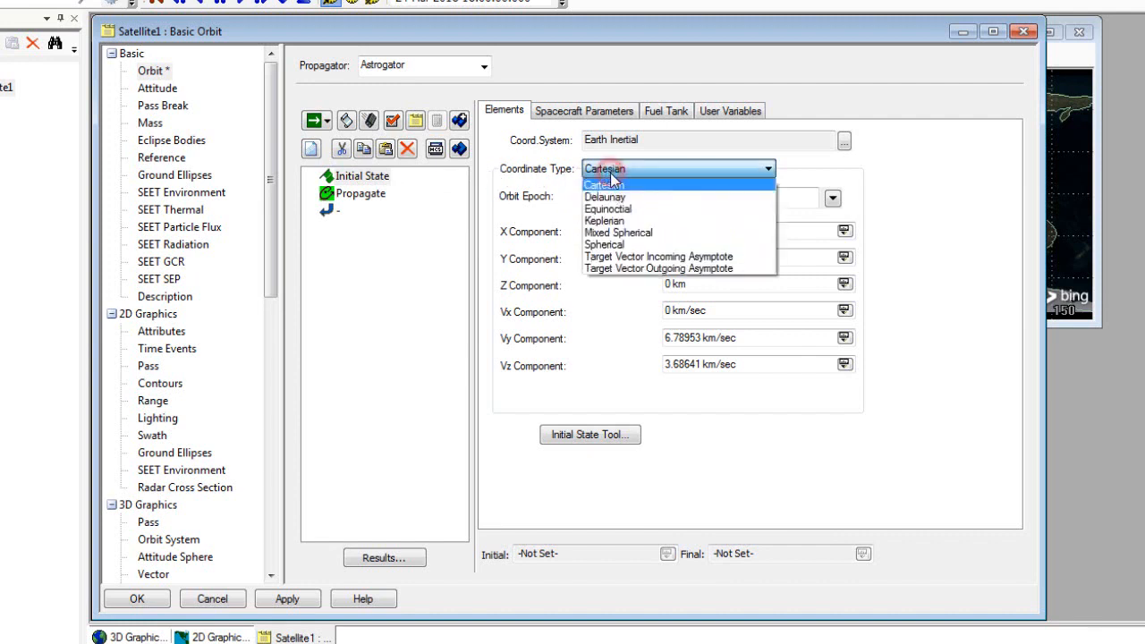
left_click(614, 221)
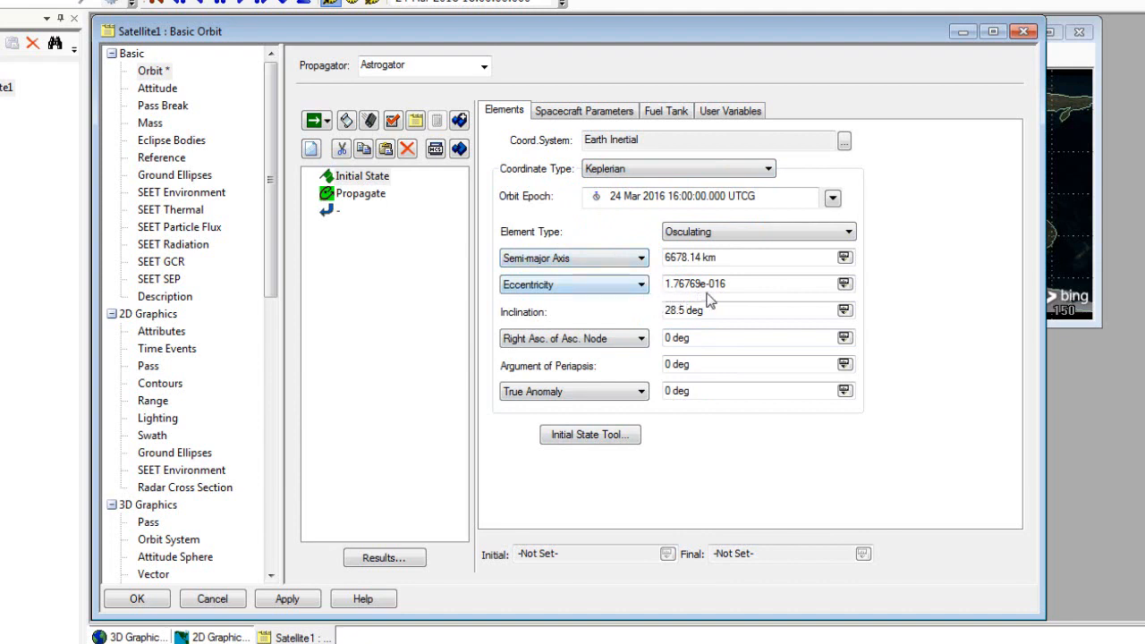
left_click_drag(752, 283, 689, 290)
key("BackSpace")
type(".015")
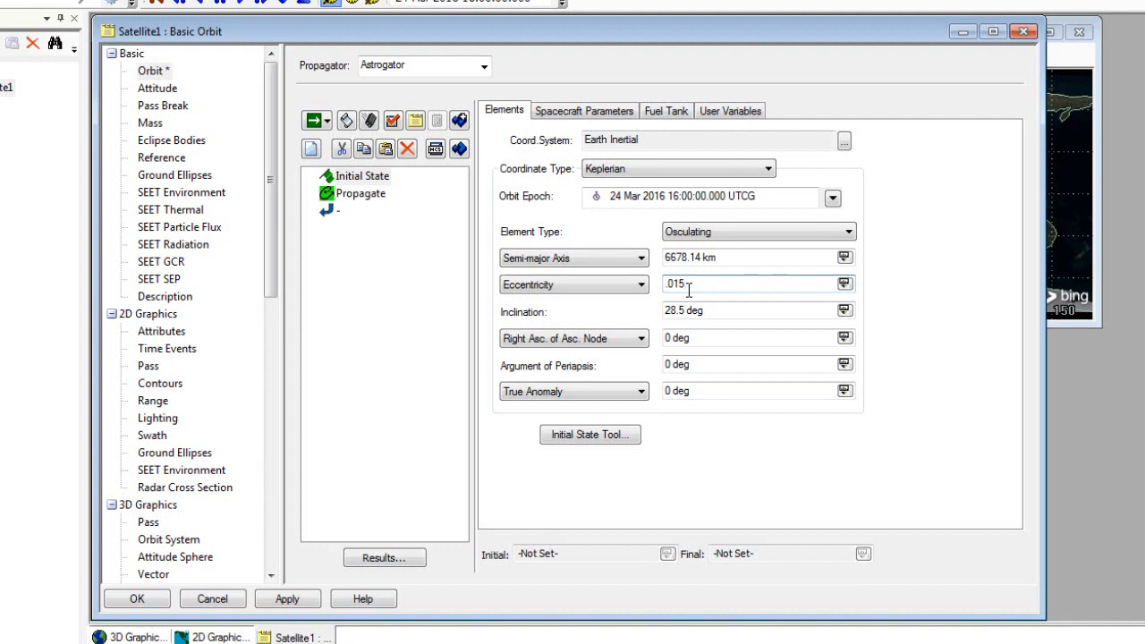
key("Return")
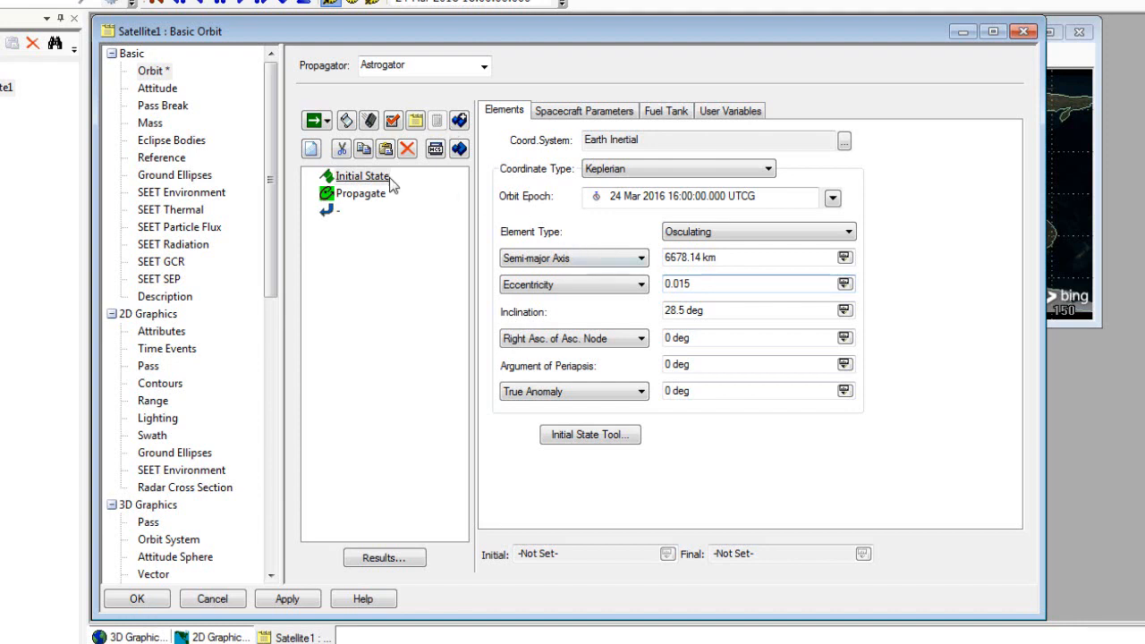
Examine the propagators available for the Propagate segment, including the previous versions, and keep the existing choice
left_click(363, 197)
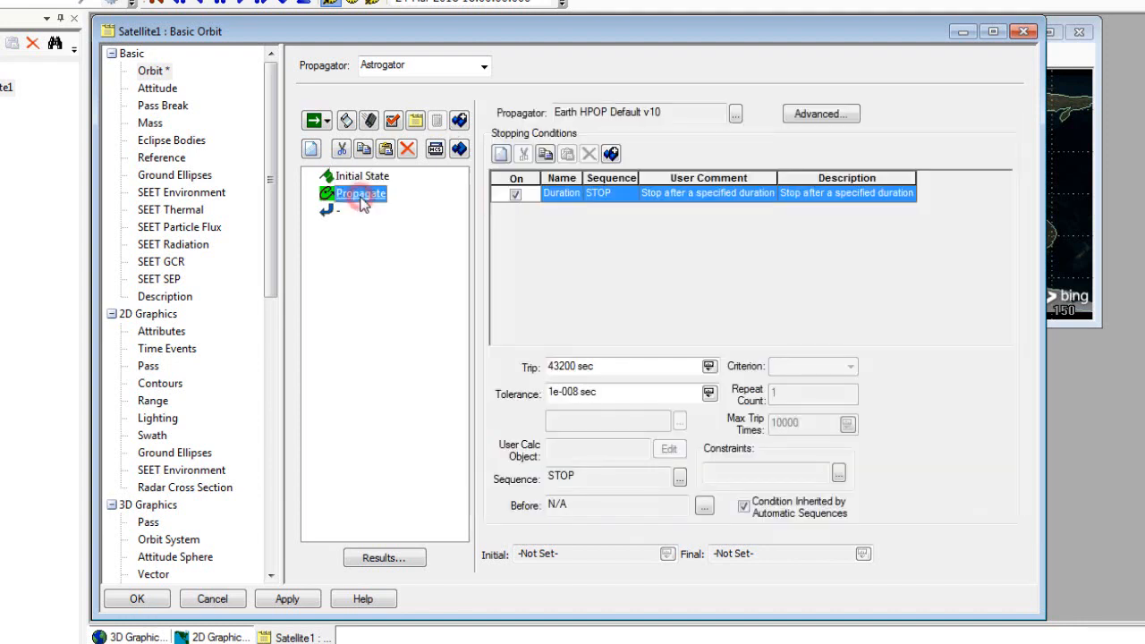
left_click(735, 114)
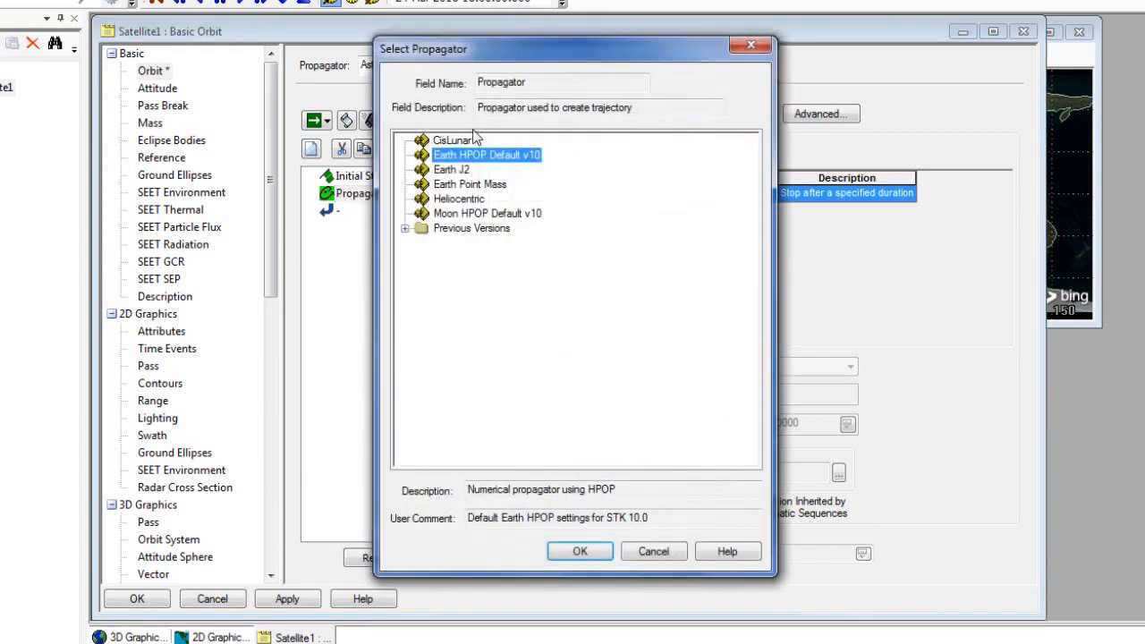
left_click(404, 228)
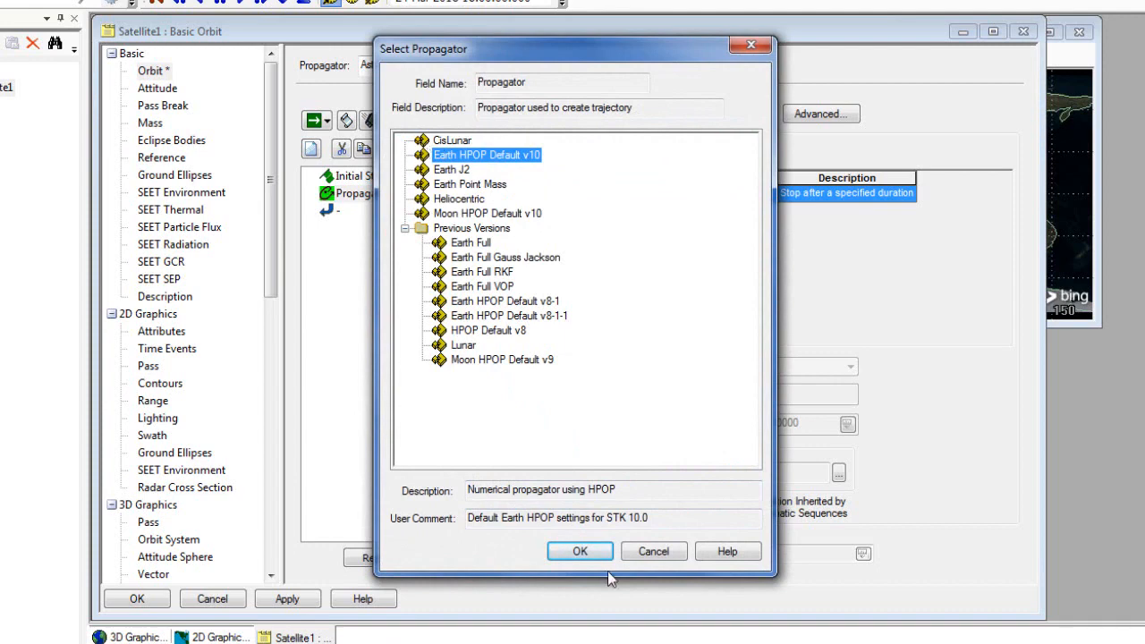
left_click(636, 552)
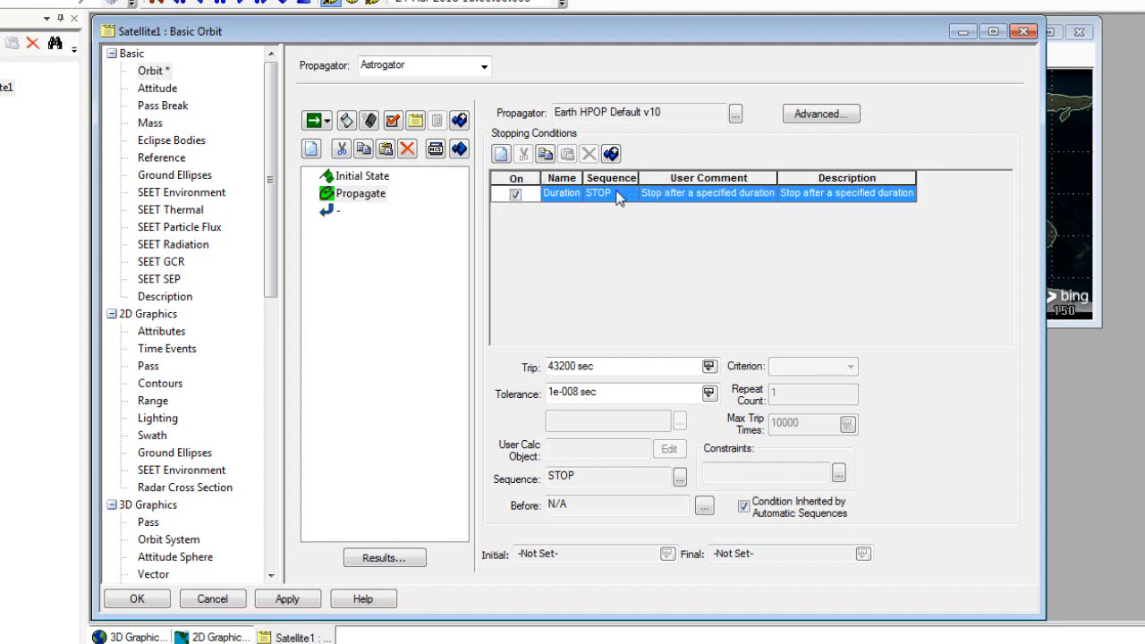
Express the trip value of the Duration stopping condition in days
left_click(708, 368)
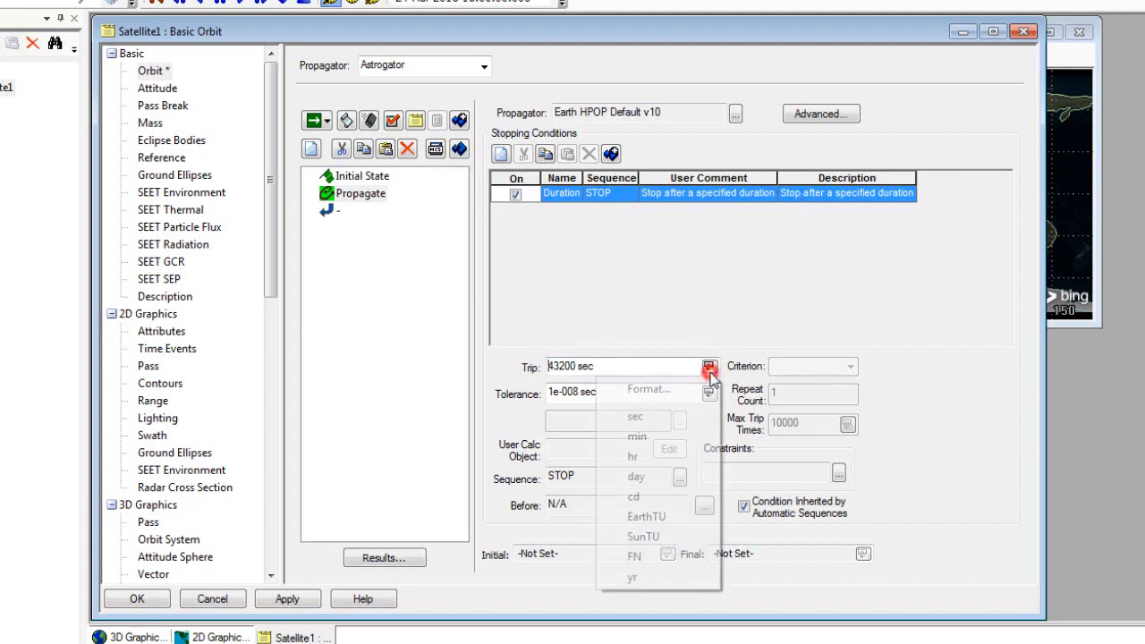
left_click(659, 481)
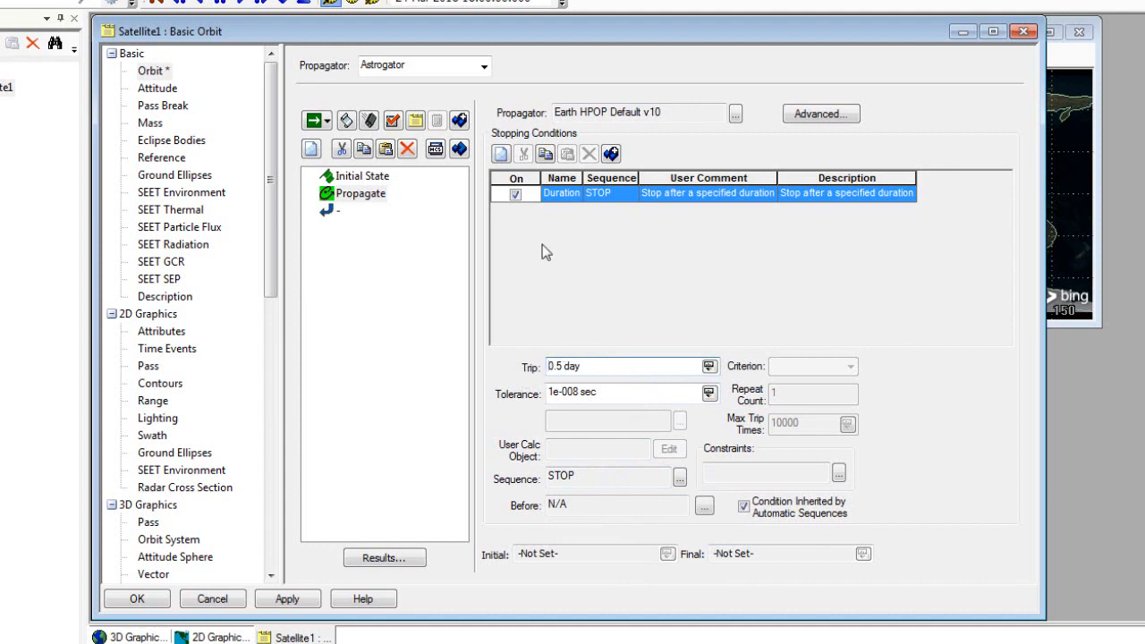
Add a Periapsis stopping condition to the Propagate segment and remove the Duration condition
left_click(502, 155)
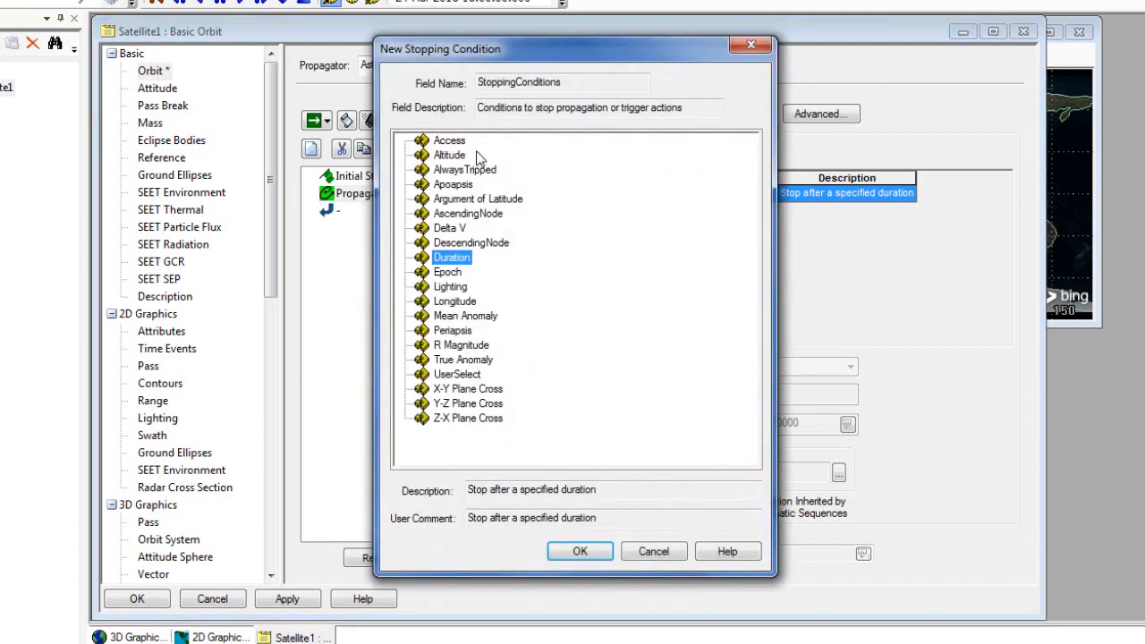
left_click(452, 331)
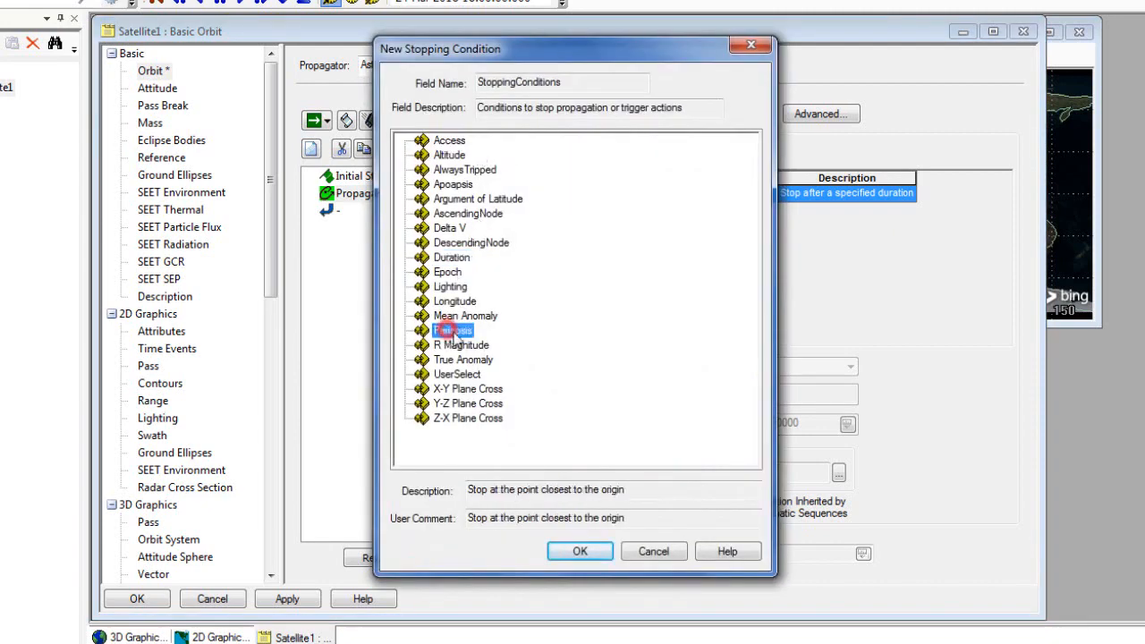
left_click(579, 550)
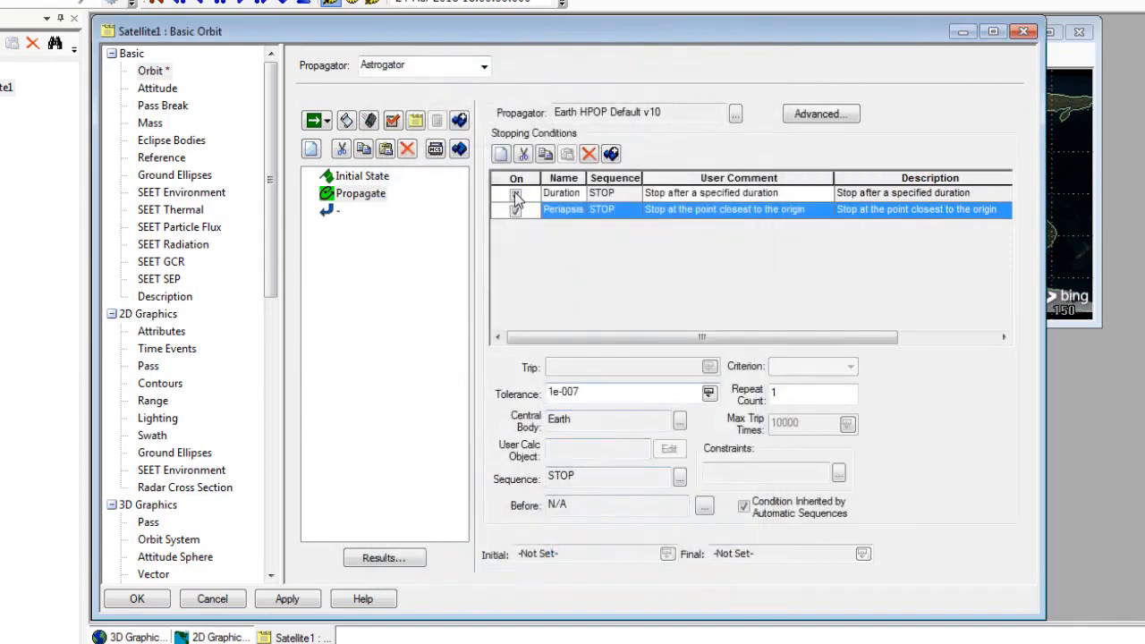
left_click(515, 195)
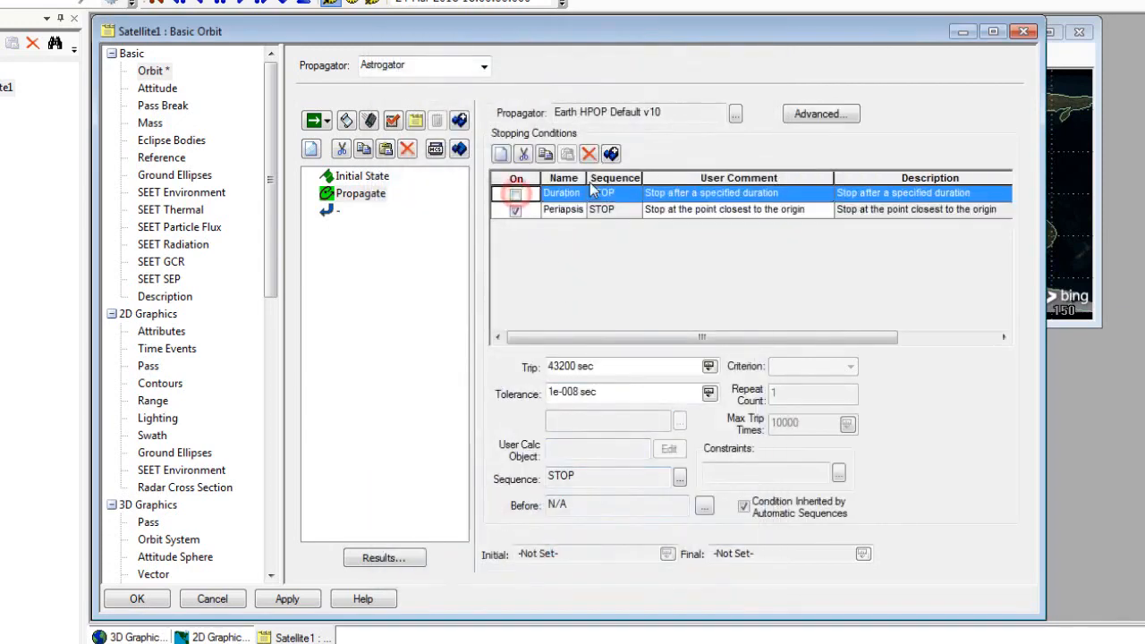
left_click(588, 155)
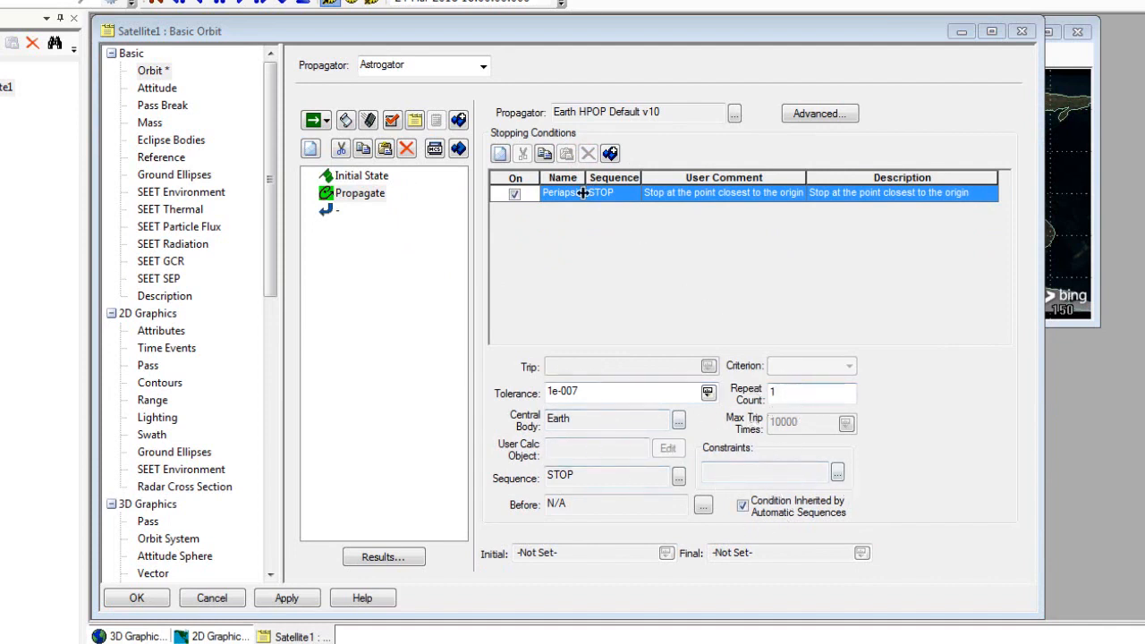
Check the Periapsis condition's repeat count and return to the Initial State segment's settings
double_click(791, 392)
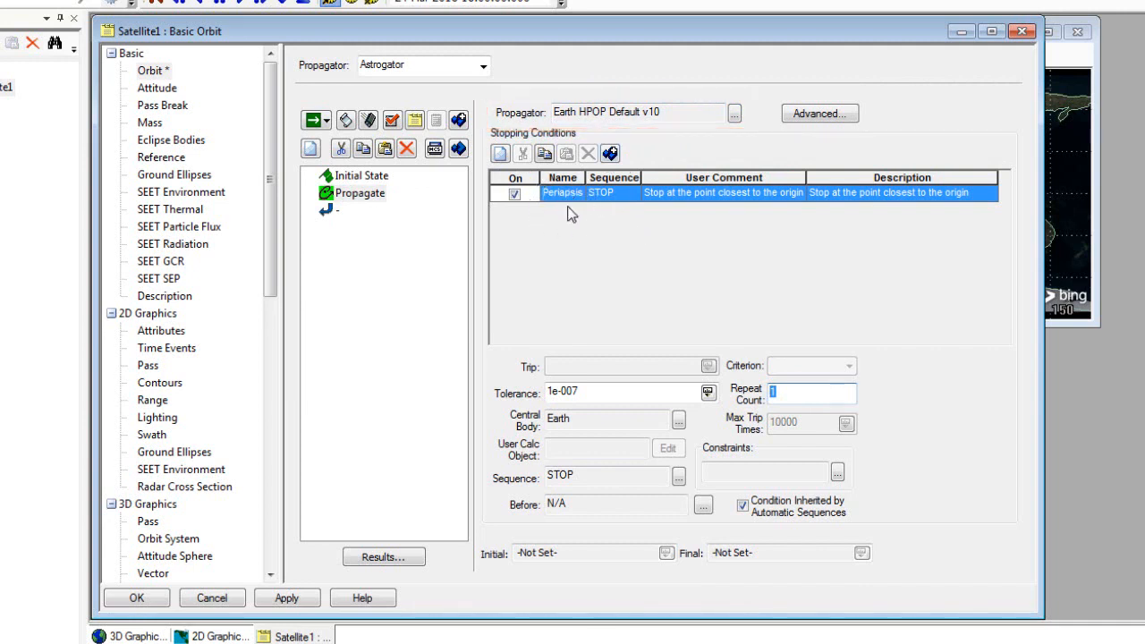
left_click(532, 267)
left_click(357, 176)
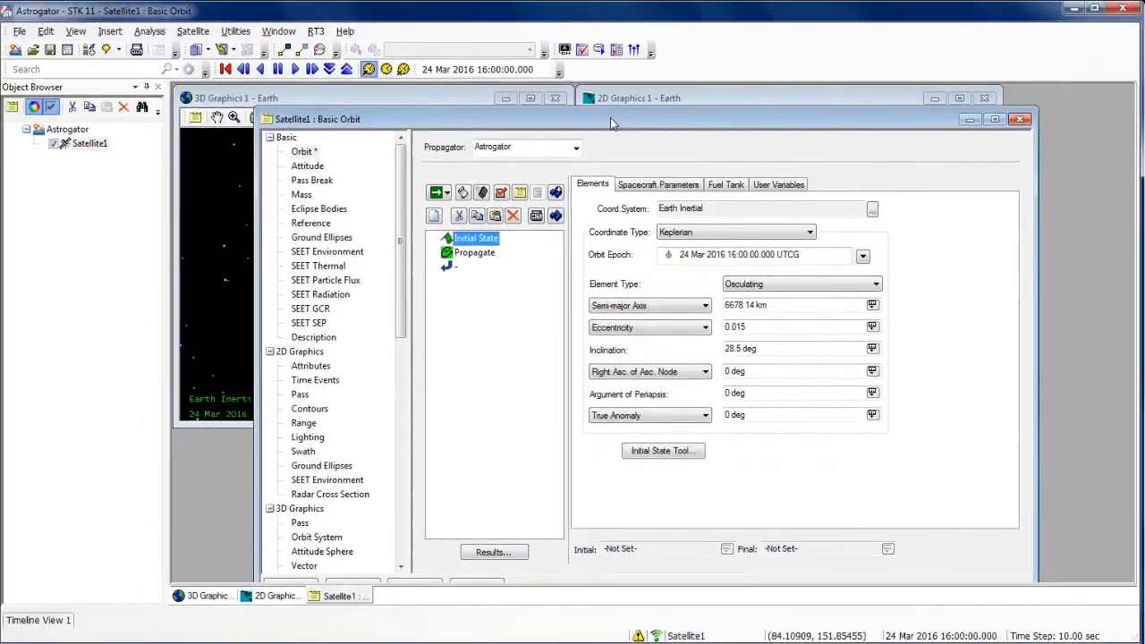
Close the 2D Graphics window and place Satellite1's properties window beside the 3D Graphics window
mouse_move(526, 39)
left_mouse_down()
mouse_move(629, 131)
mouse_move(743, 209)
mouse_move(652, 197)
left_mouse_up()
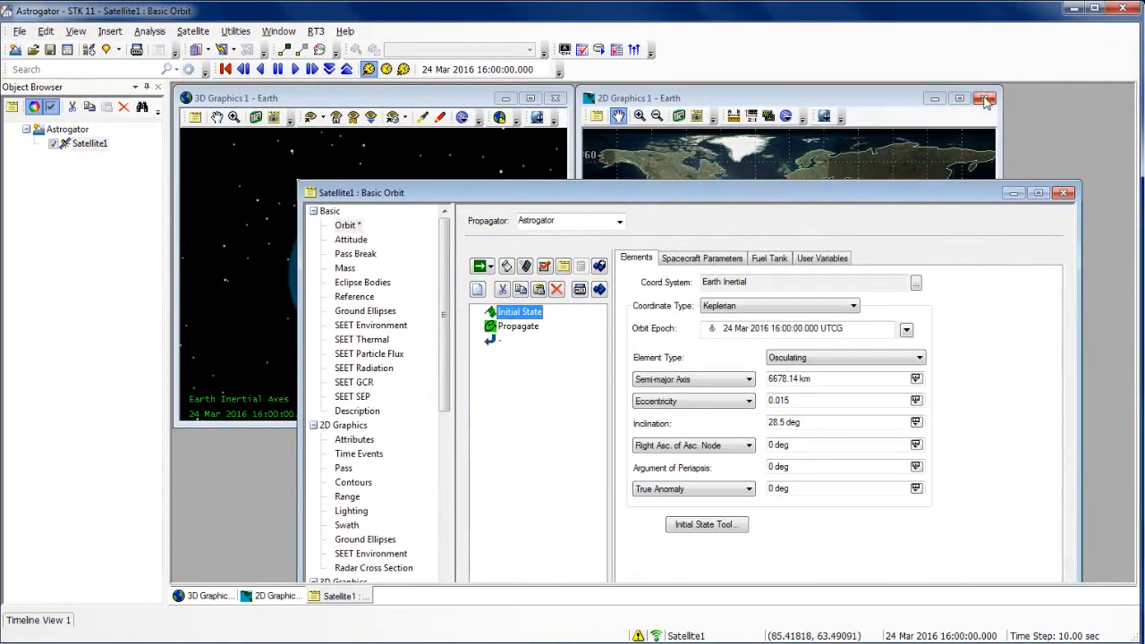
left_click(984, 97)
left_click_drag(734, 183, 1037, 104)
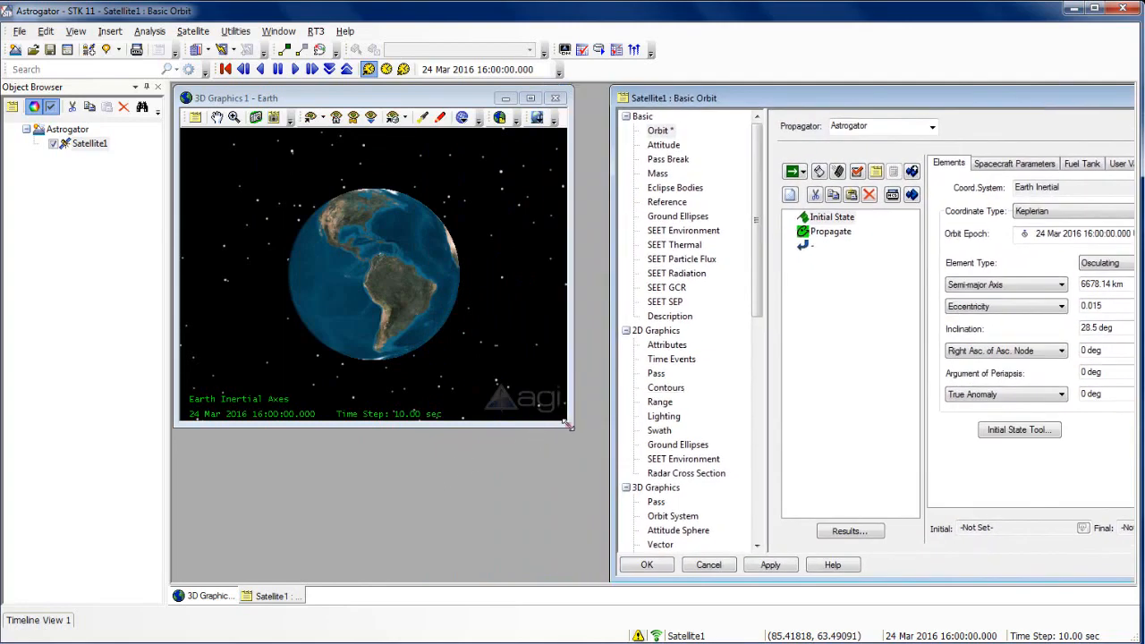
Enlarge the 3D Graphics window, run the entire mission control sequence and view Satellite1's orbit from several angles
left_click_drag(567, 423, 615, 579)
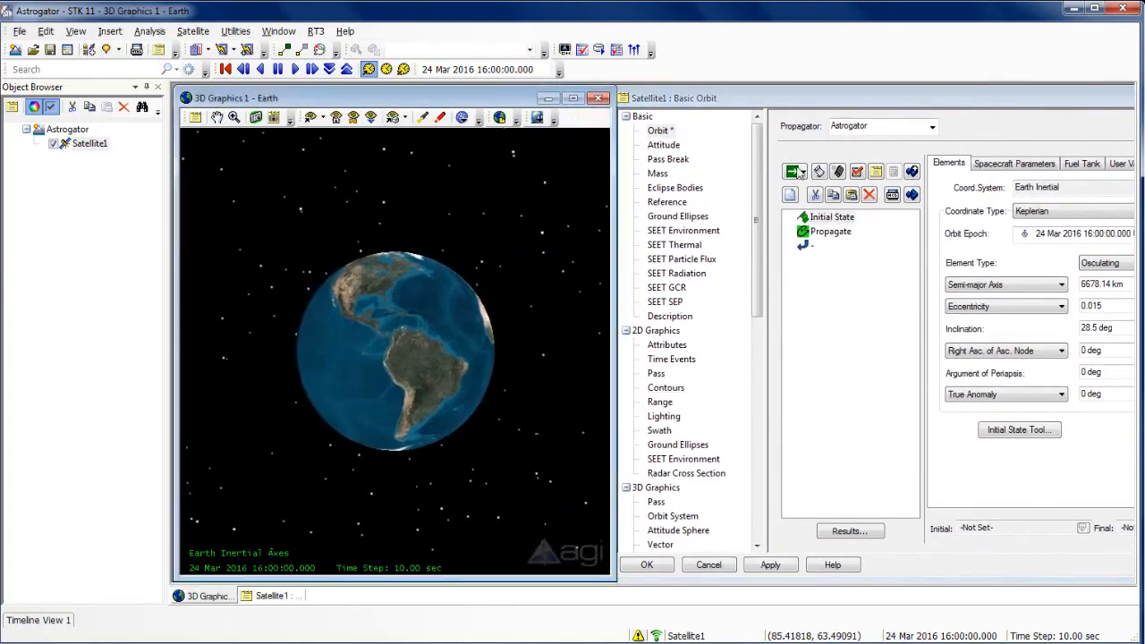
left_click(803, 172)
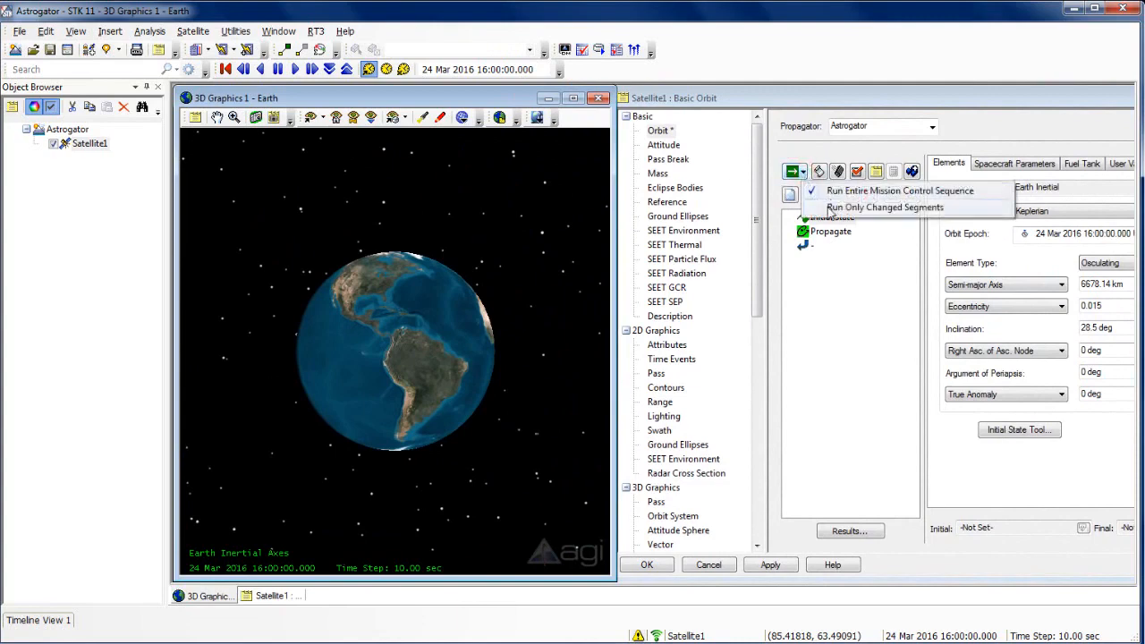
left_click(792, 172)
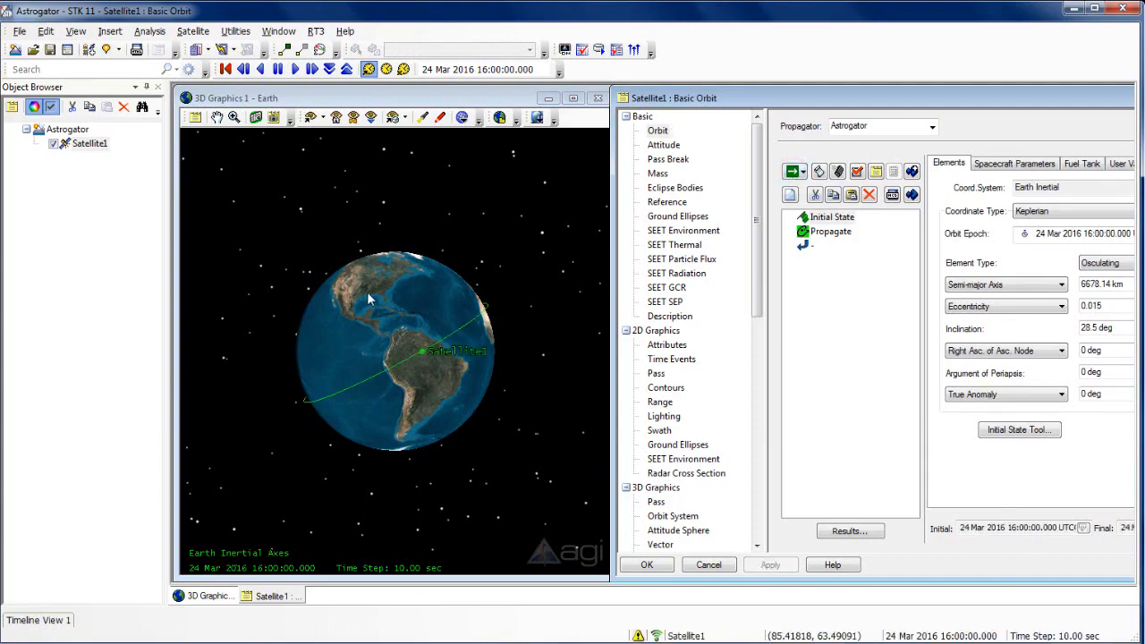
left_click_drag(367, 304, 406, 357)
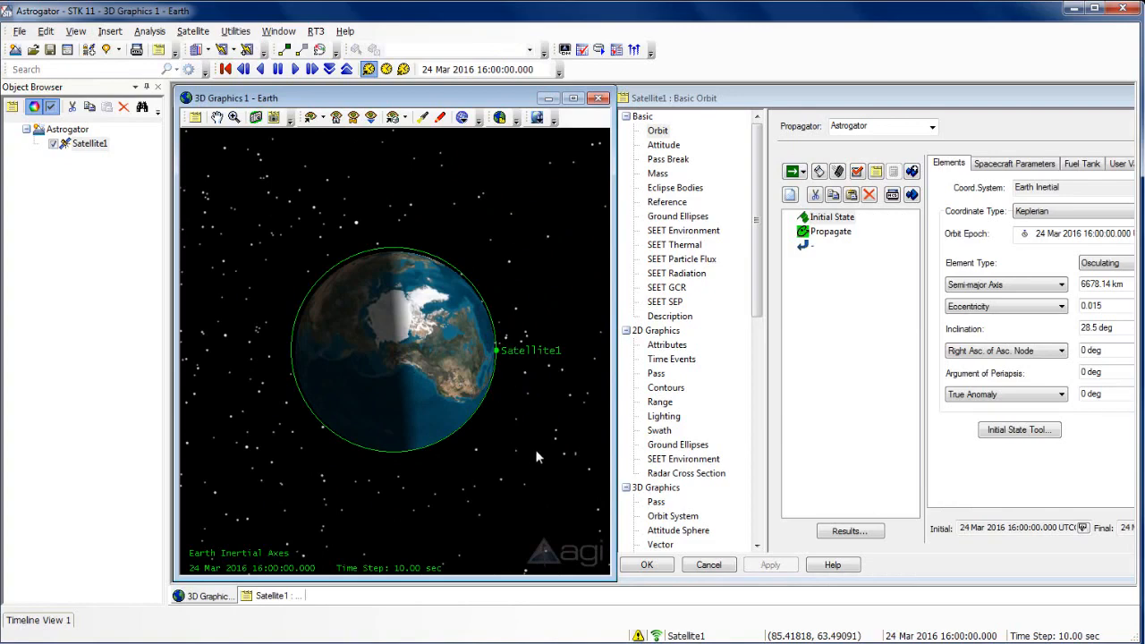
left_click_drag(534, 449, 491, 439)
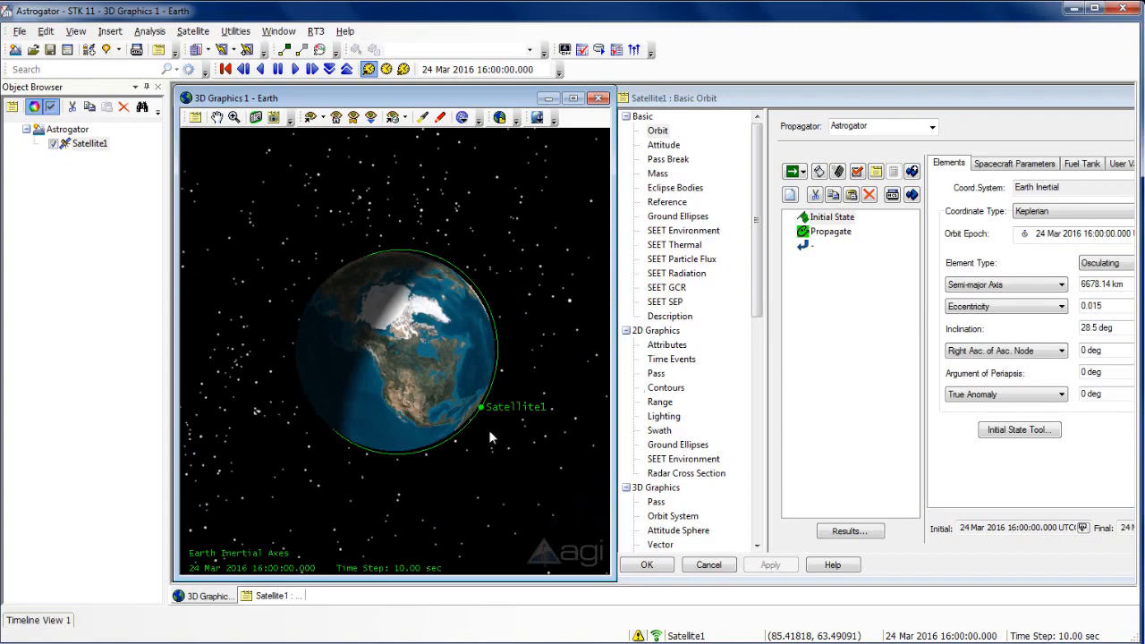
left_click_drag(407, 472, 401, 366)
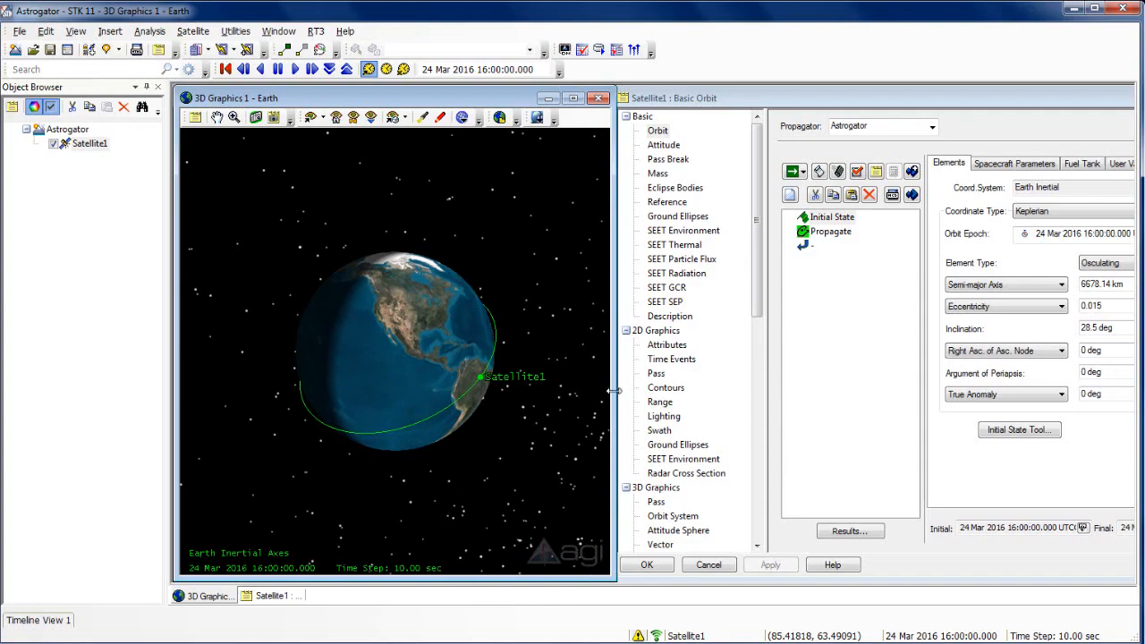
Widen the 3D Graphics window, show its ECI Coordinates space grid in cyan and view the orbit against the grid
left_click_drag(615, 391, 920, 384)
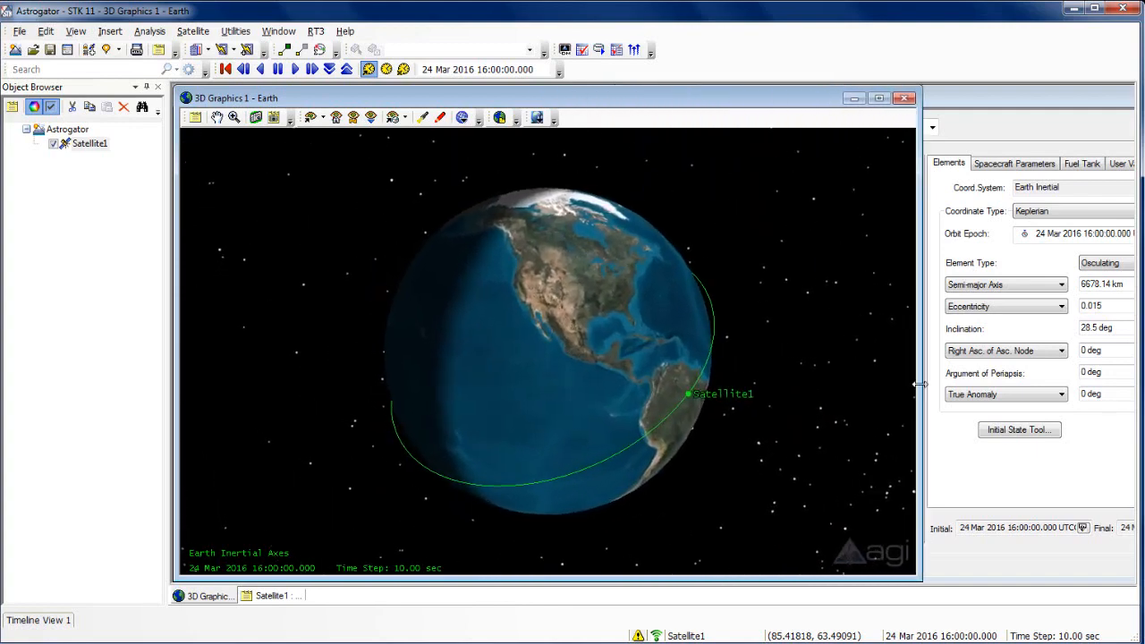
left_click(207, 101)
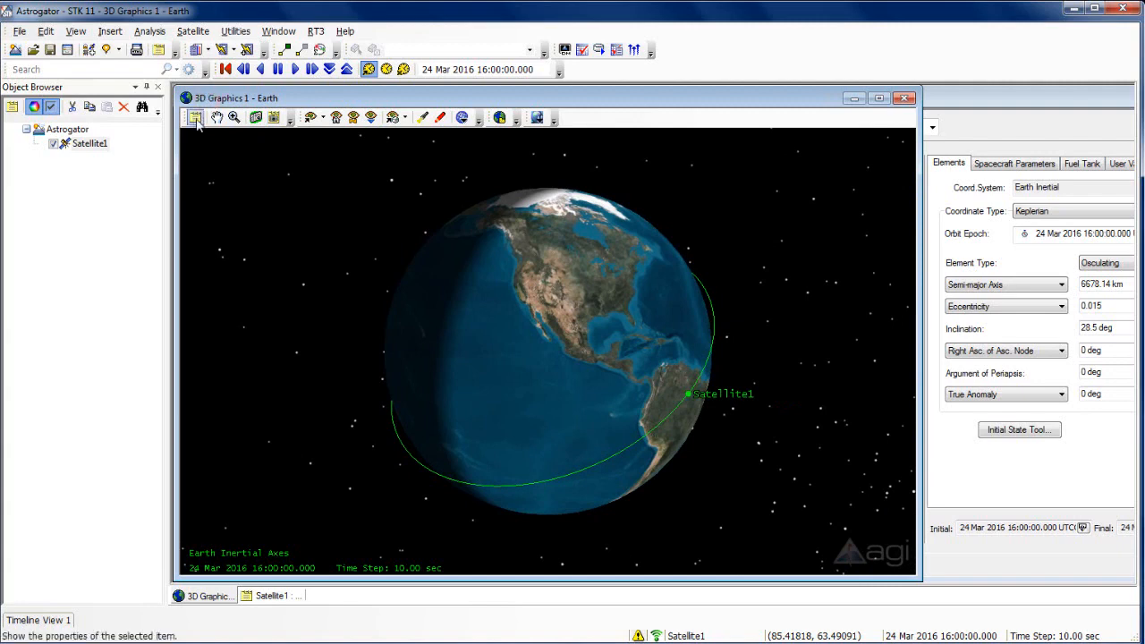
left_click(195, 119)
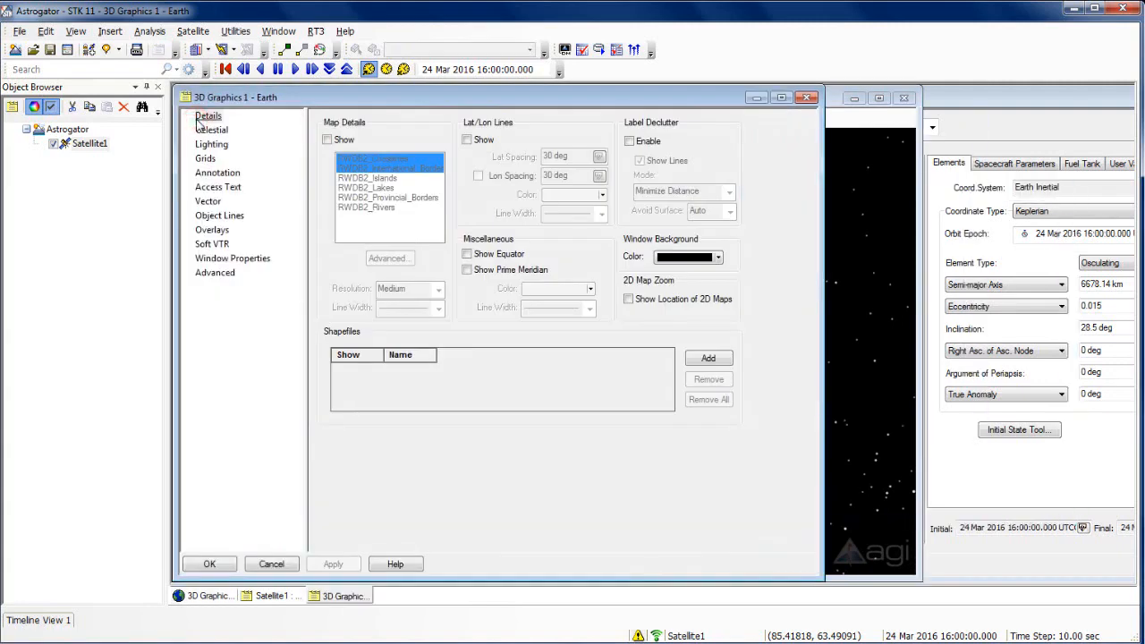
left_click(204, 158)
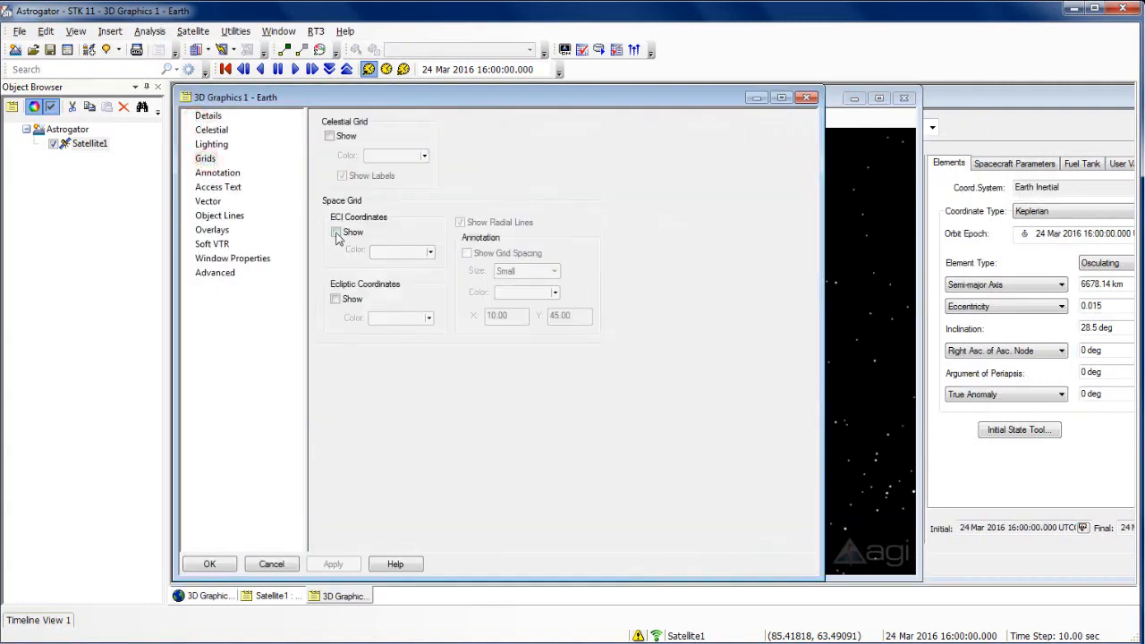
left_click(336, 233)
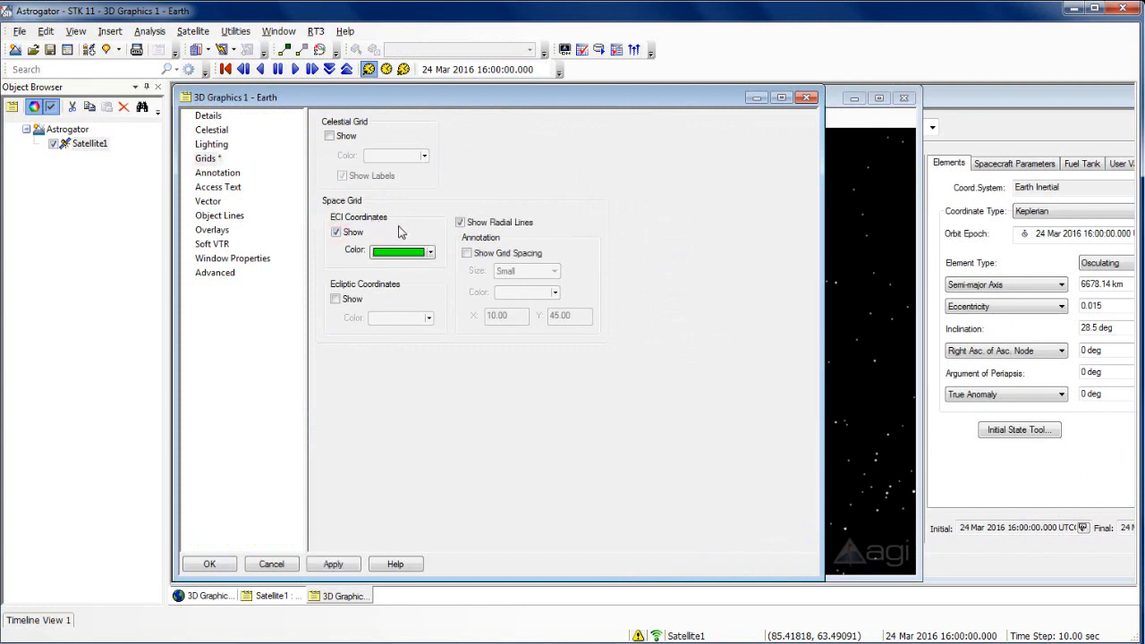
left_click(431, 255)
left_click(412, 274)
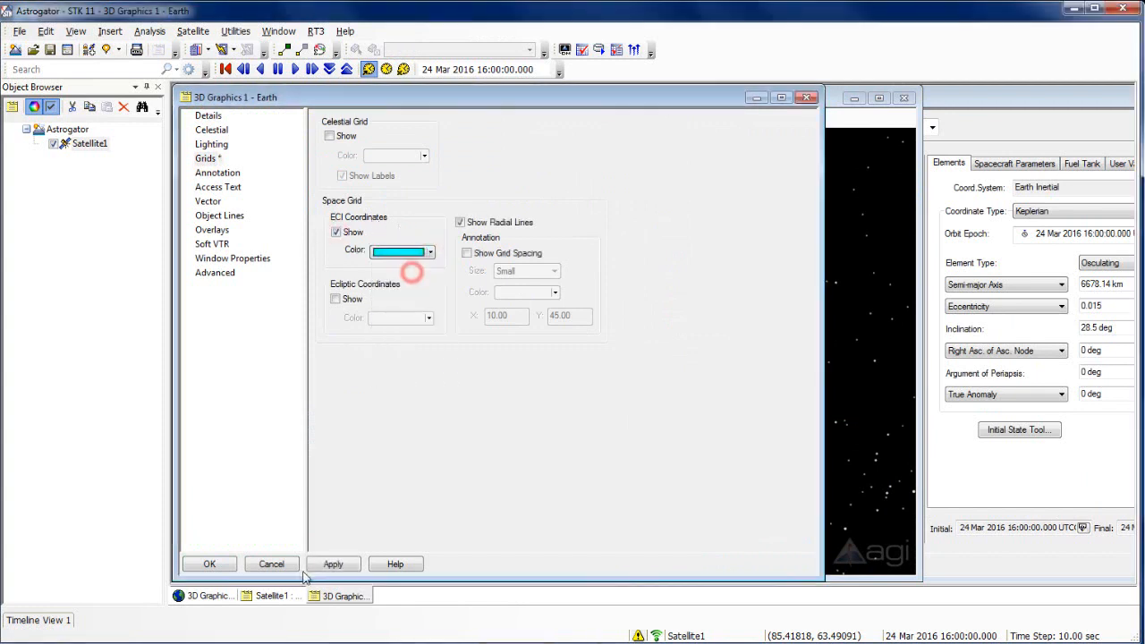
left_click(331, 565)
left_click(209, 564)
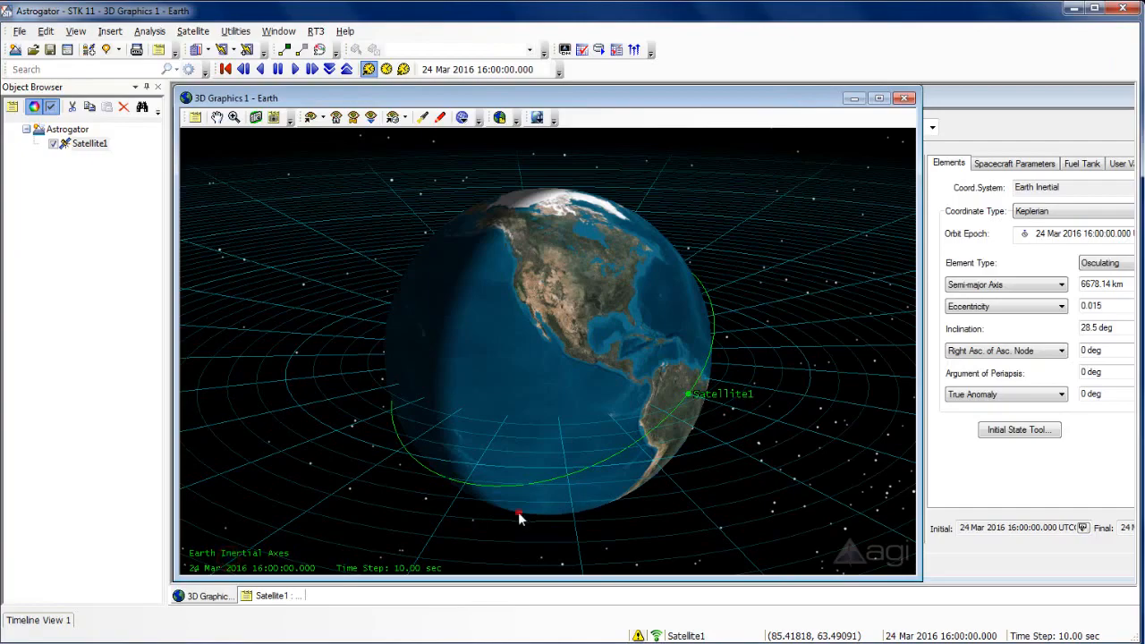
mouse_move(517, 512)
left_mouse_down()
mouse_move(477, 507)
mouse_move(468, 519)
mouse_move(388, 504)
mouse_move(495, 514)
left_mouse_up()
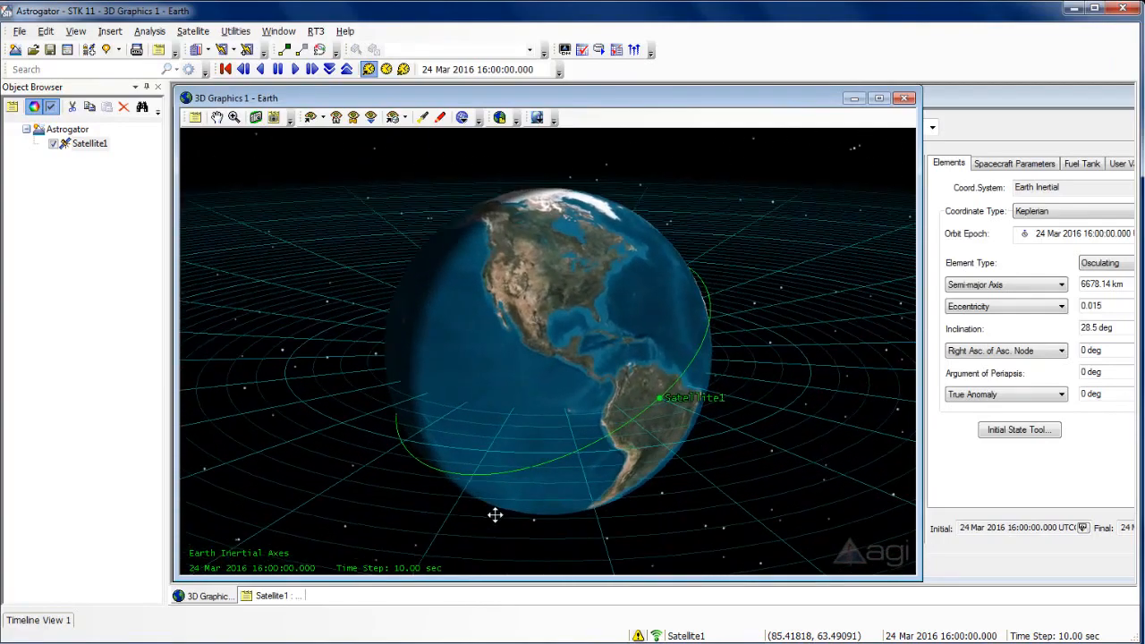
right_click_drag(523, 531, 514, 493)
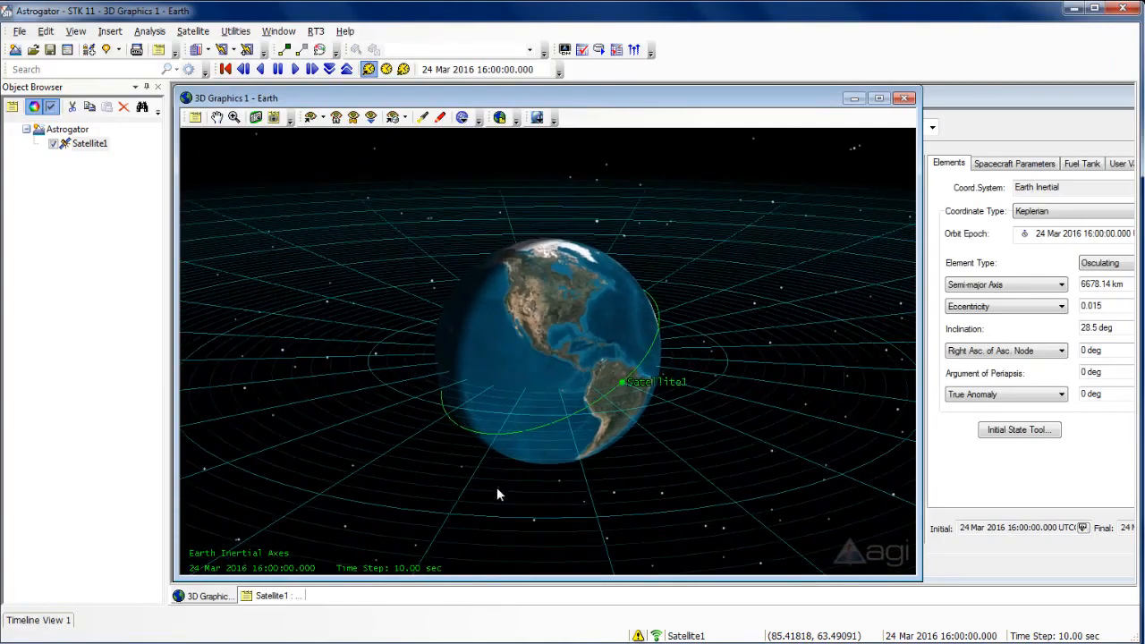
left_click_drag(578, 327, 519, 345)
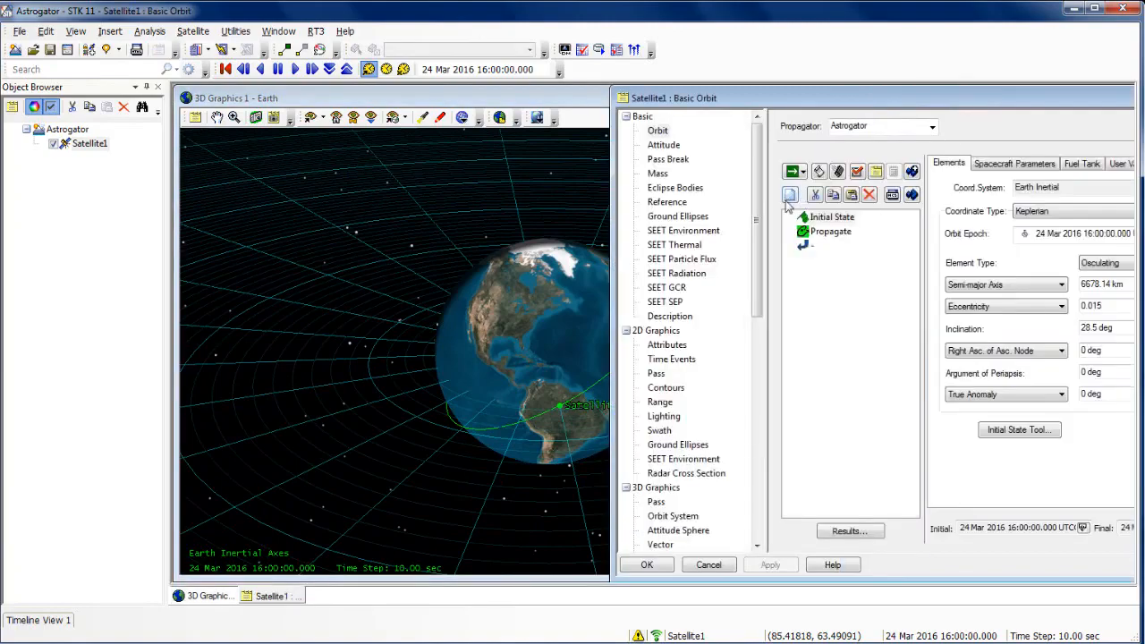
Add a Maneuver segment after the Propagate segment and move Satellite1's properties window so all its settings fit on screen
left_click(789, 196)
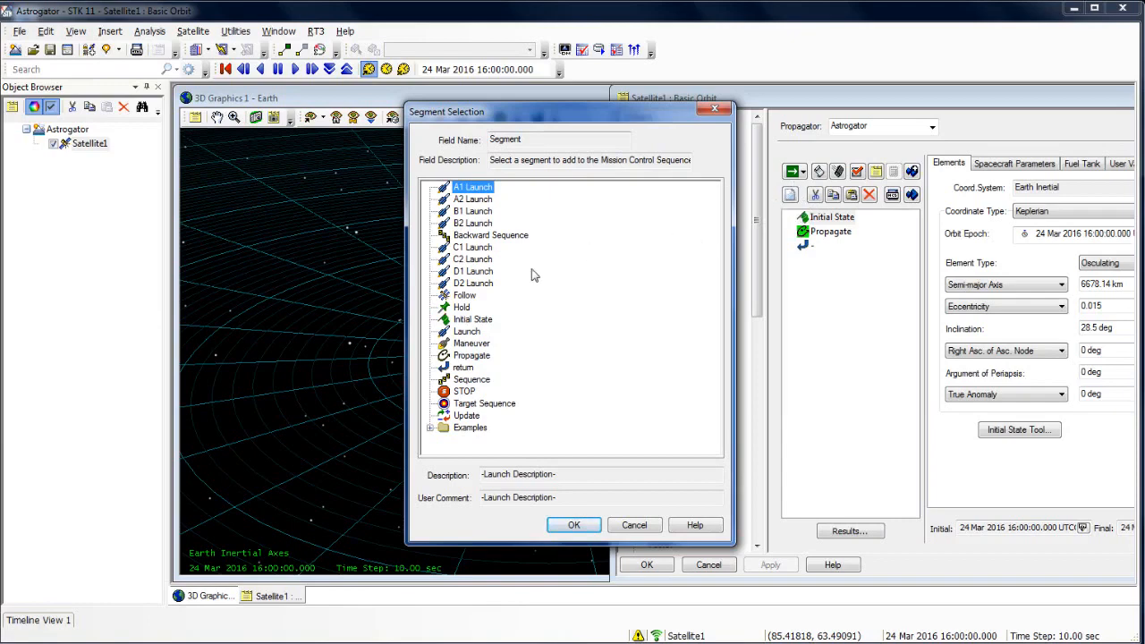
left_click(474, 344)
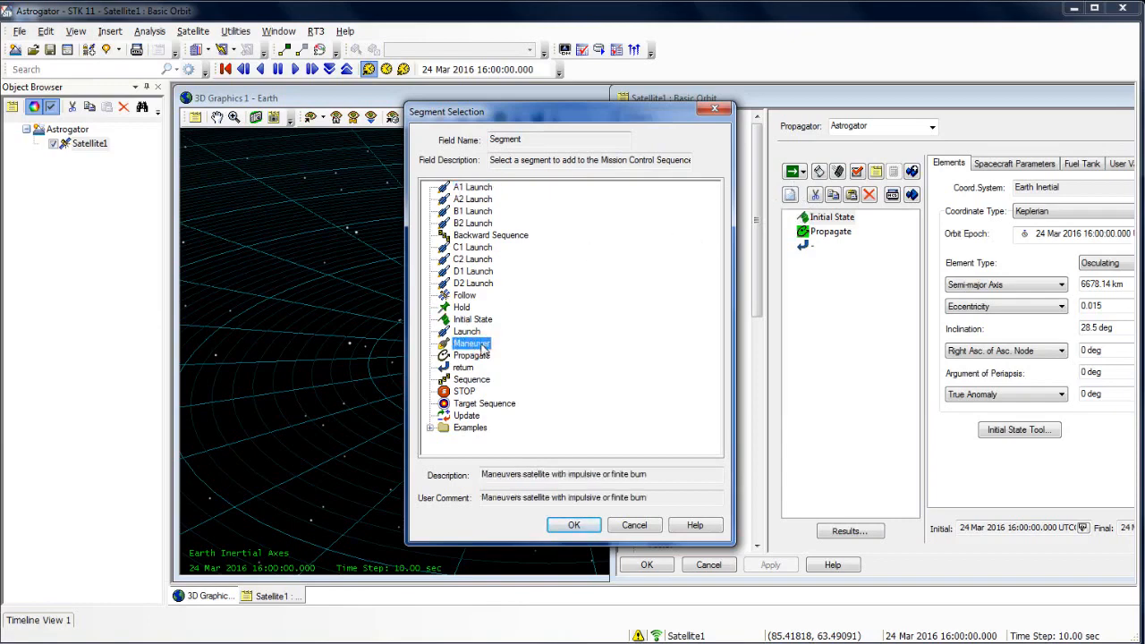
left_click(573, 525)
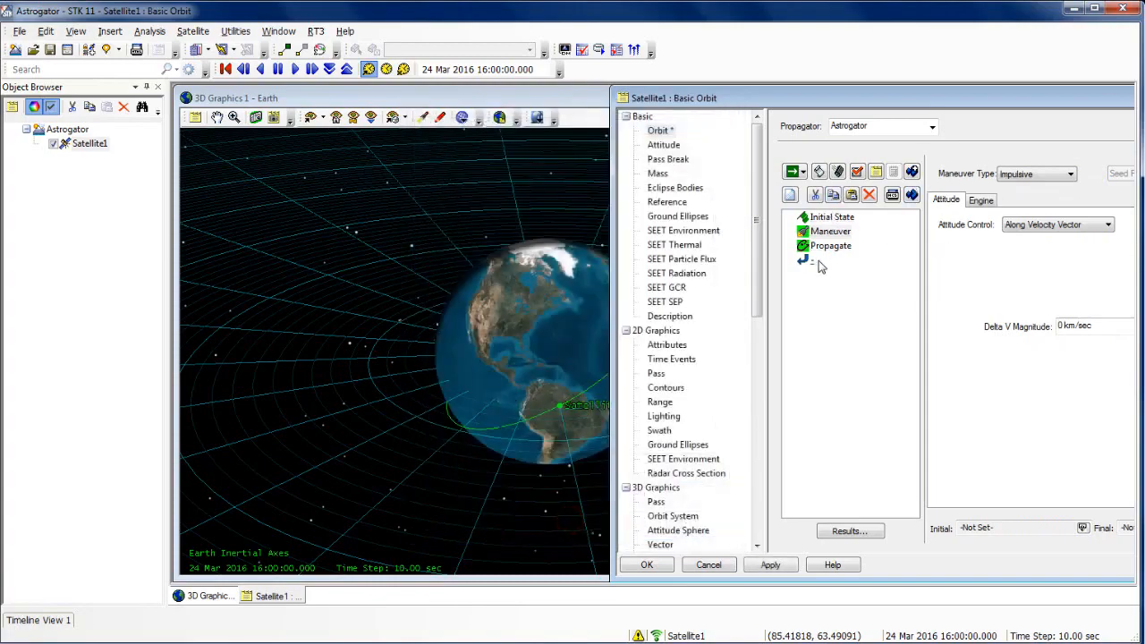
left_click(834, 232)
left_click_drag(837, 233, 839, 261)
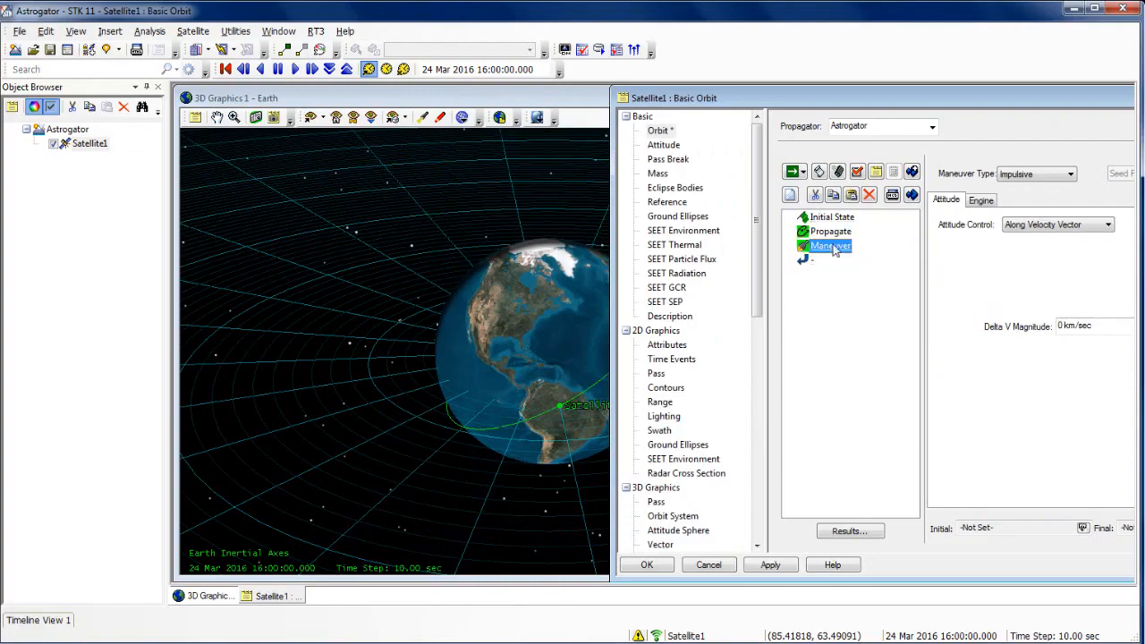
left_click_drag(983, 97, 700, 105)
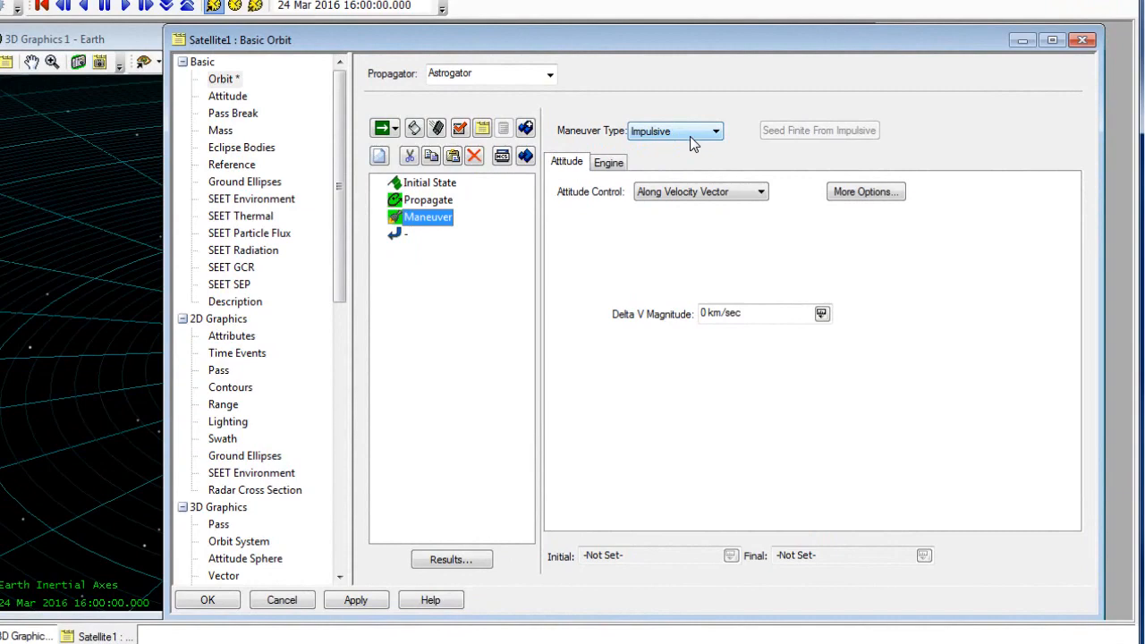
Review the Maneuver's type options and try Thrust Vector attitude control, returning to Impulsive and Along Velocity Vector
left_click(688, 135)
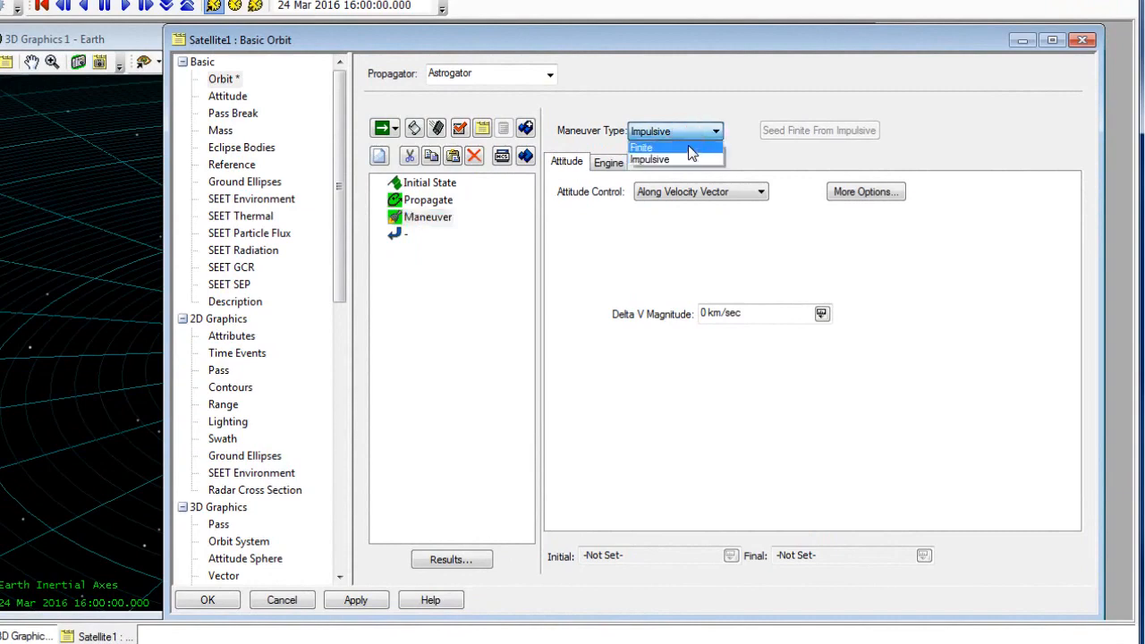
left_click(688, 158)
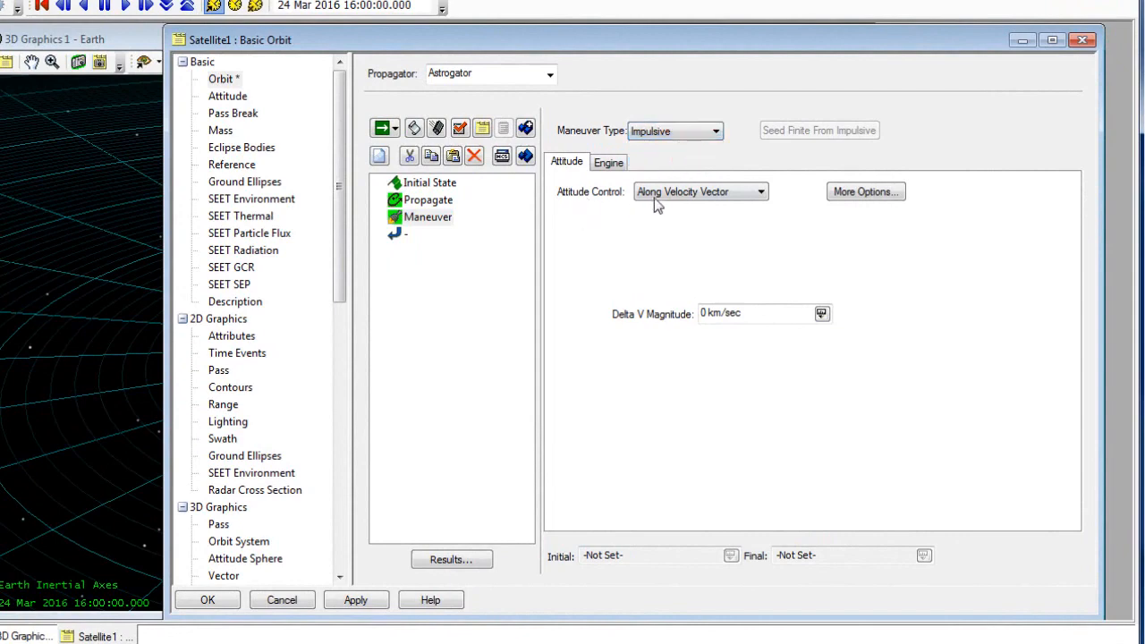
left_click(747, 194)
left_click(735, 257)
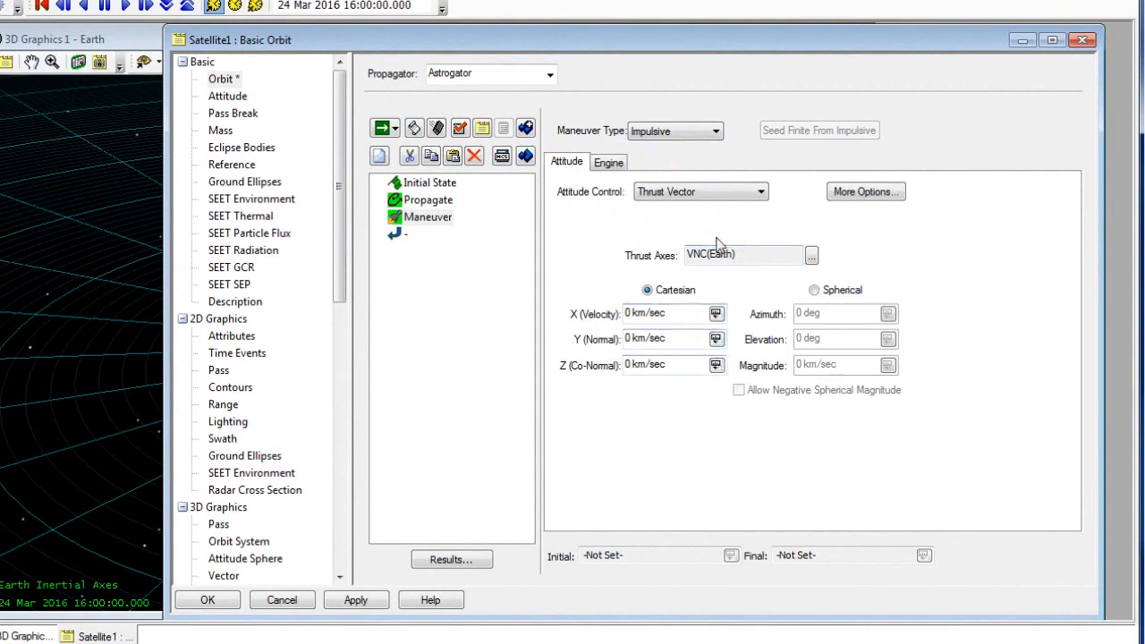
left_click(702, 194)
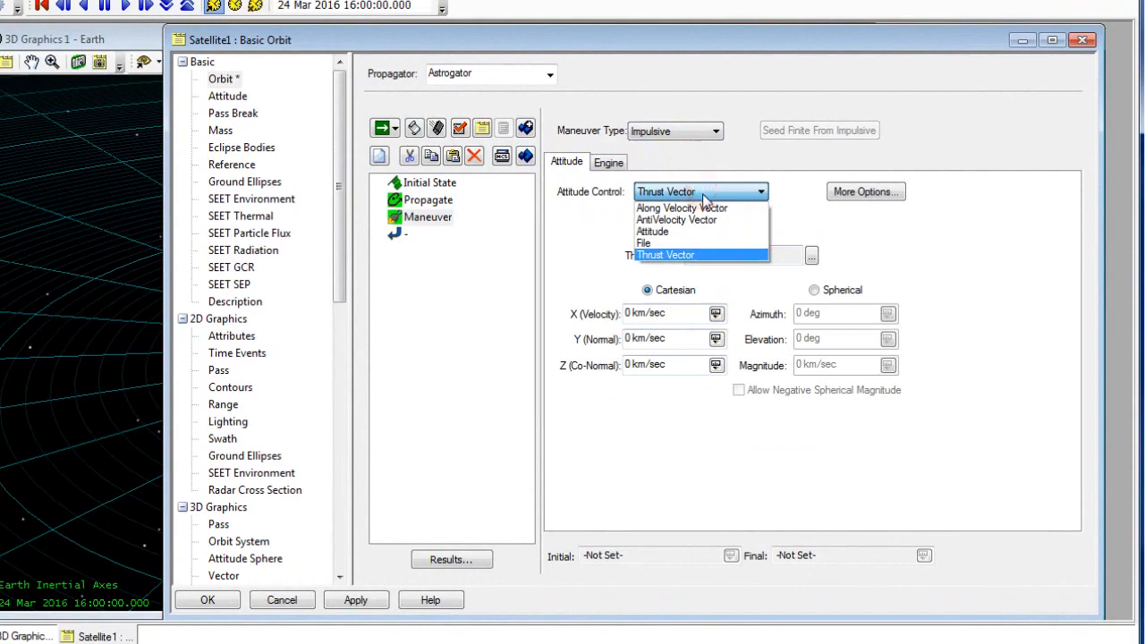
left_click(710, 209)
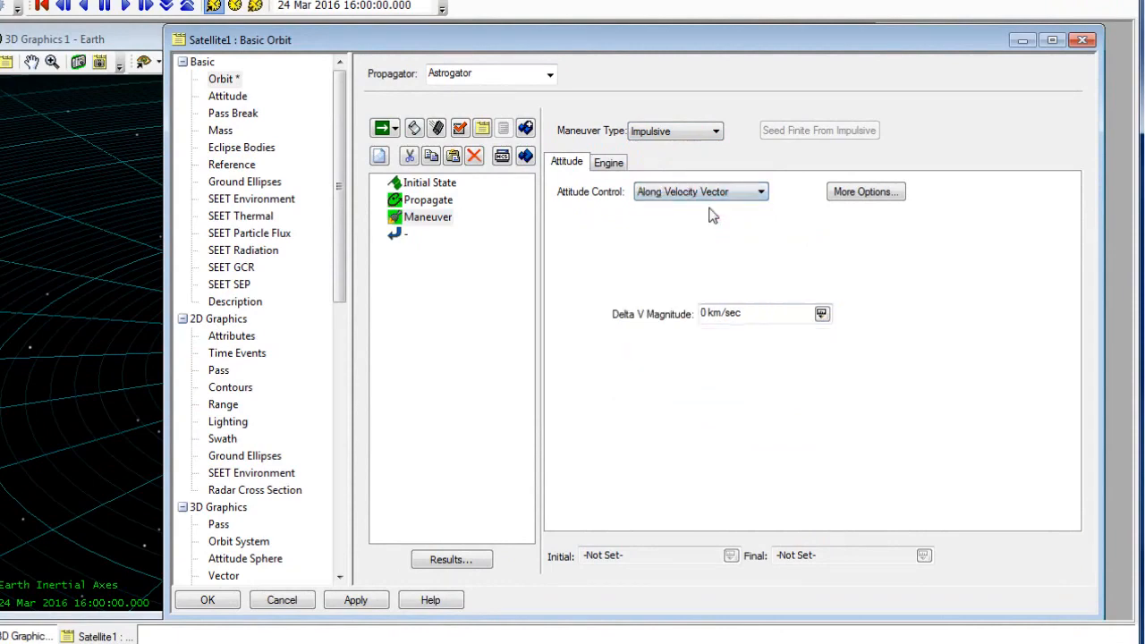
Set the Maneuver's Delta V Magnitude to 1 km/sec and insert a Propagate segment after it
double_click(704, 313)
right_click(436, 225)
left_click(473, 256)
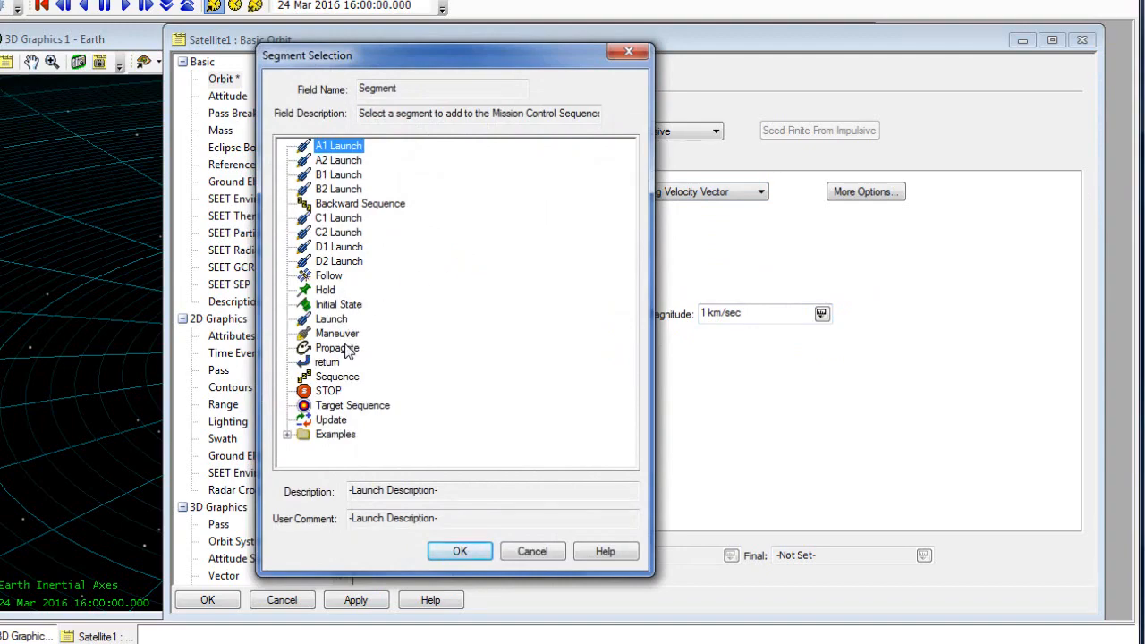
left_click(349, 350)
left_click(457, 551)
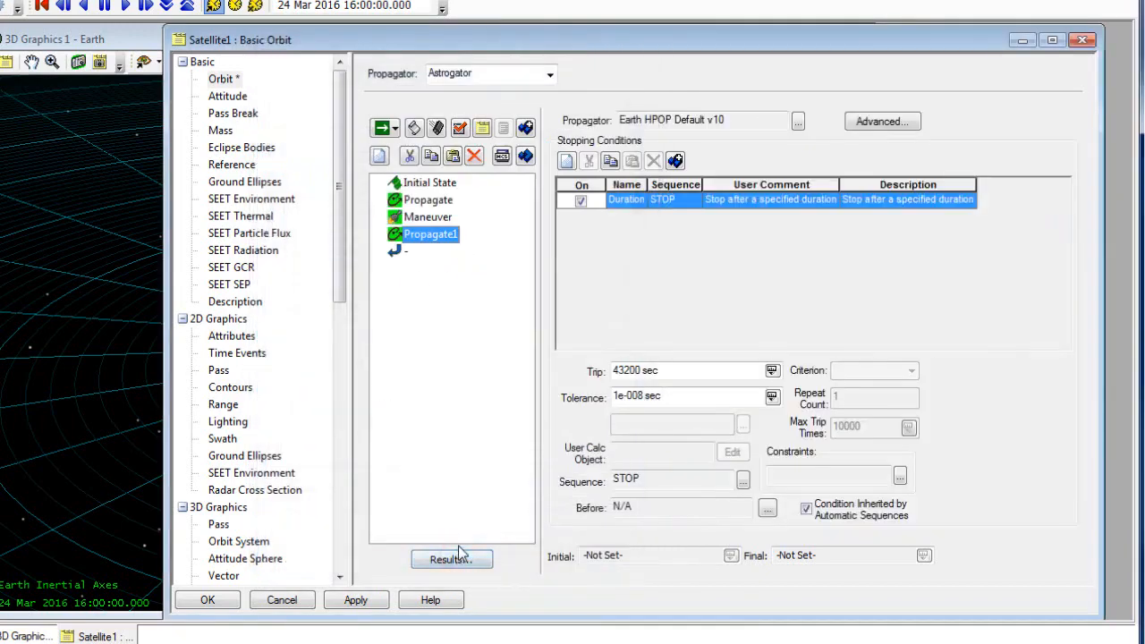
Rename the Propagate segment that follows the Maneuver as PropToApoapsis
right_click(427, 245)
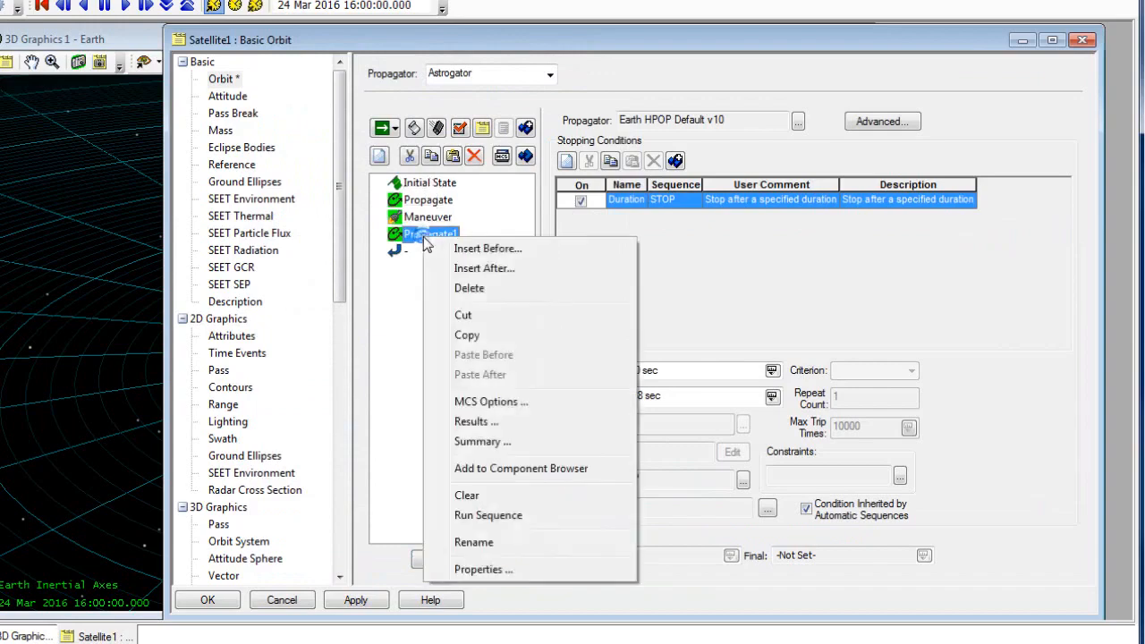
left_click(499, 545)
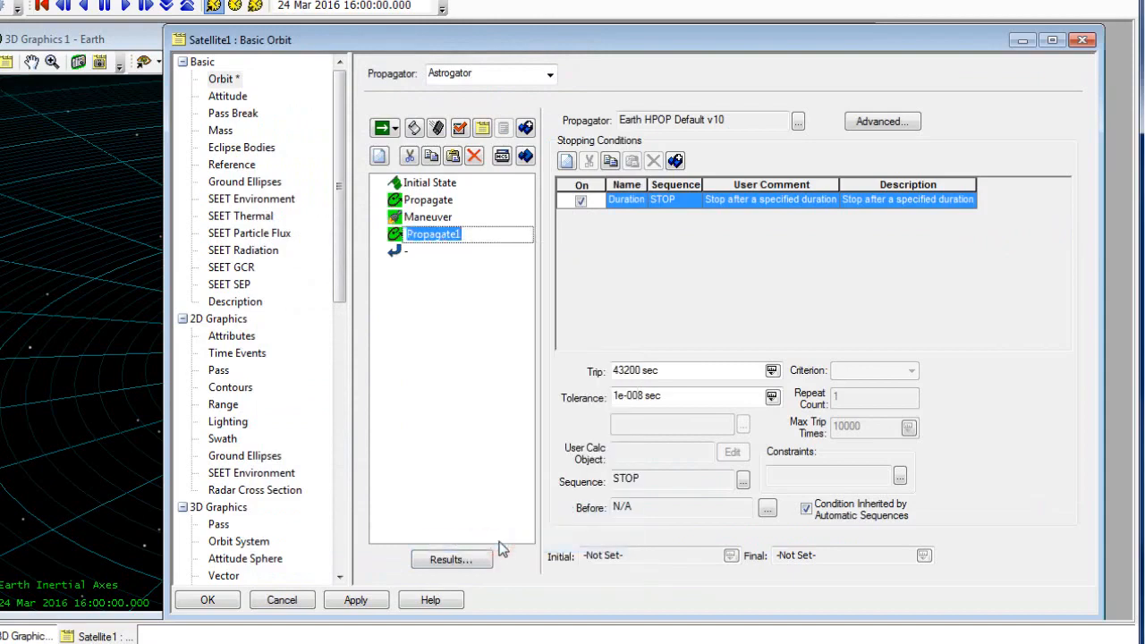
type("Prop")
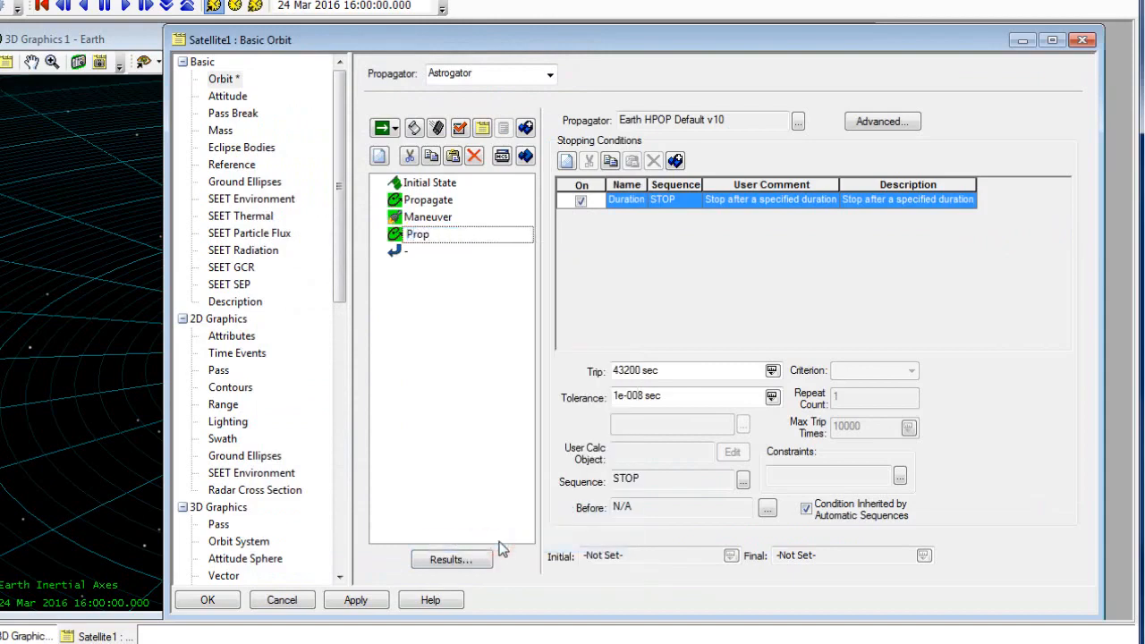
type("ToApoapsis")
Rename the Propagate segment that precedes the Maneuver as PropToPeriapsis
left_click(431, 203)
right_click(430, 204)
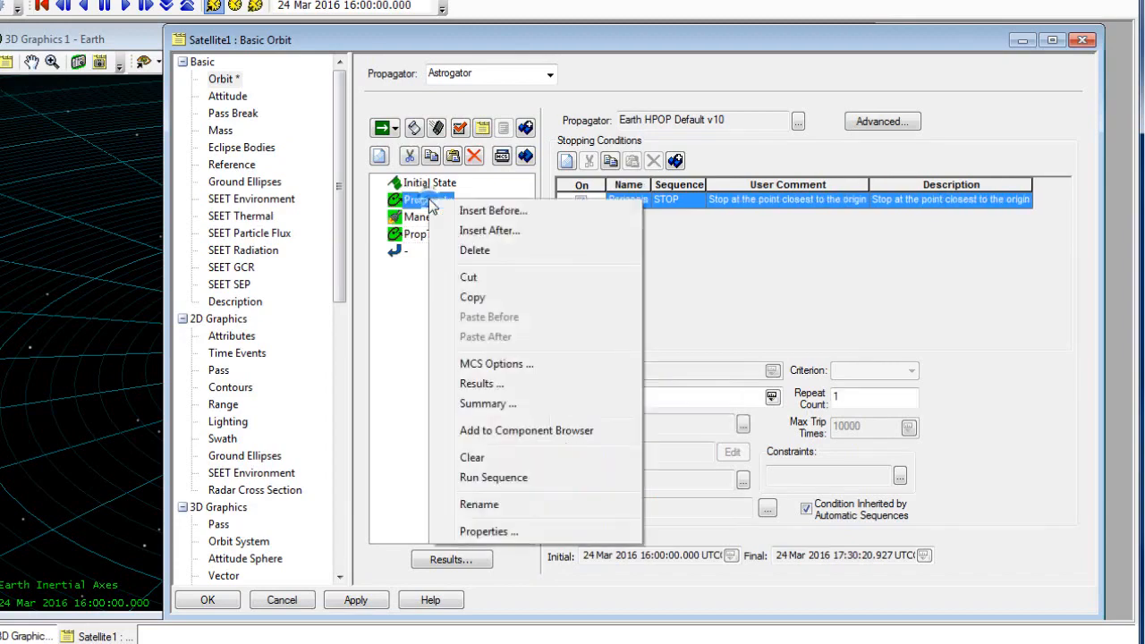
left_click(505, 504)
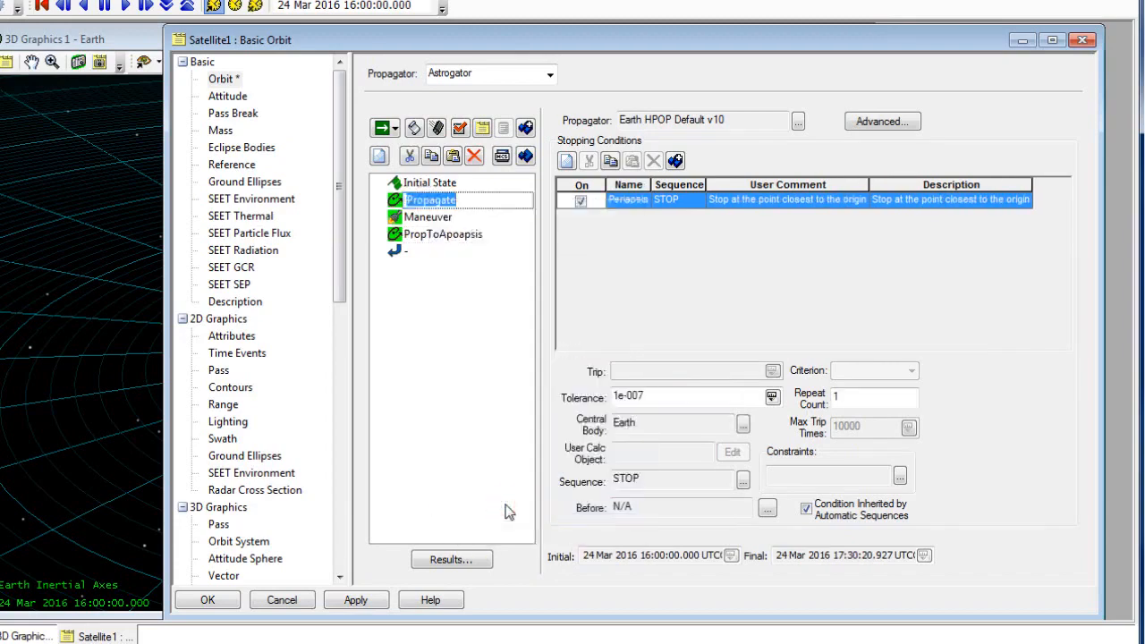
type("PropToP")
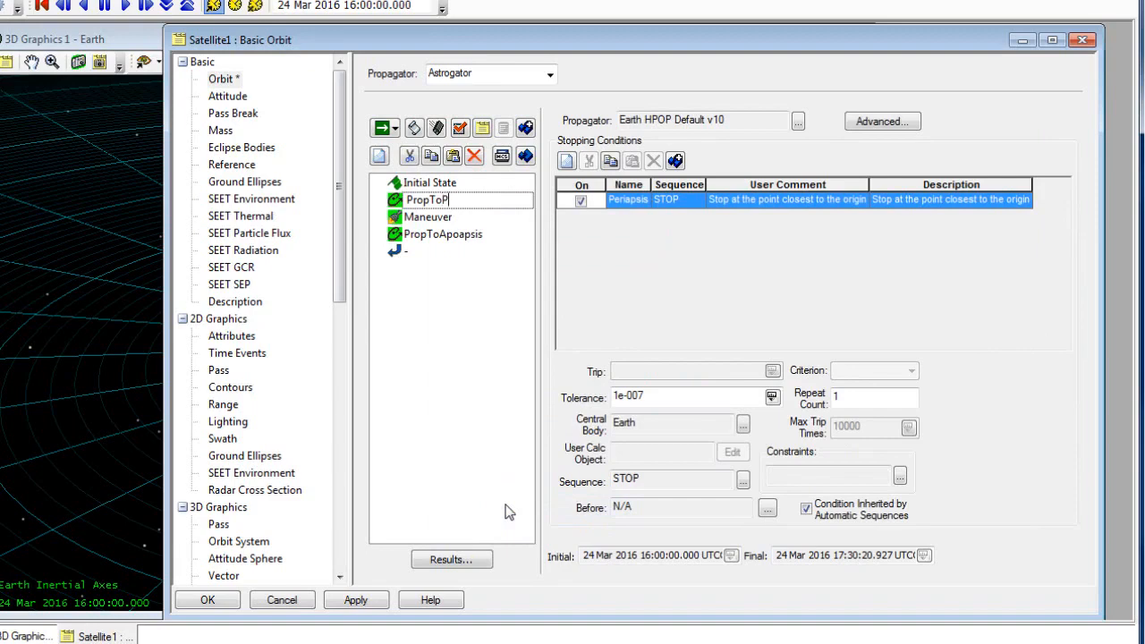
key("Return")
Set the PropToApoapsis segment's color to yellow in its segment properties
left_click(398, 234)
right_click(398, 234)
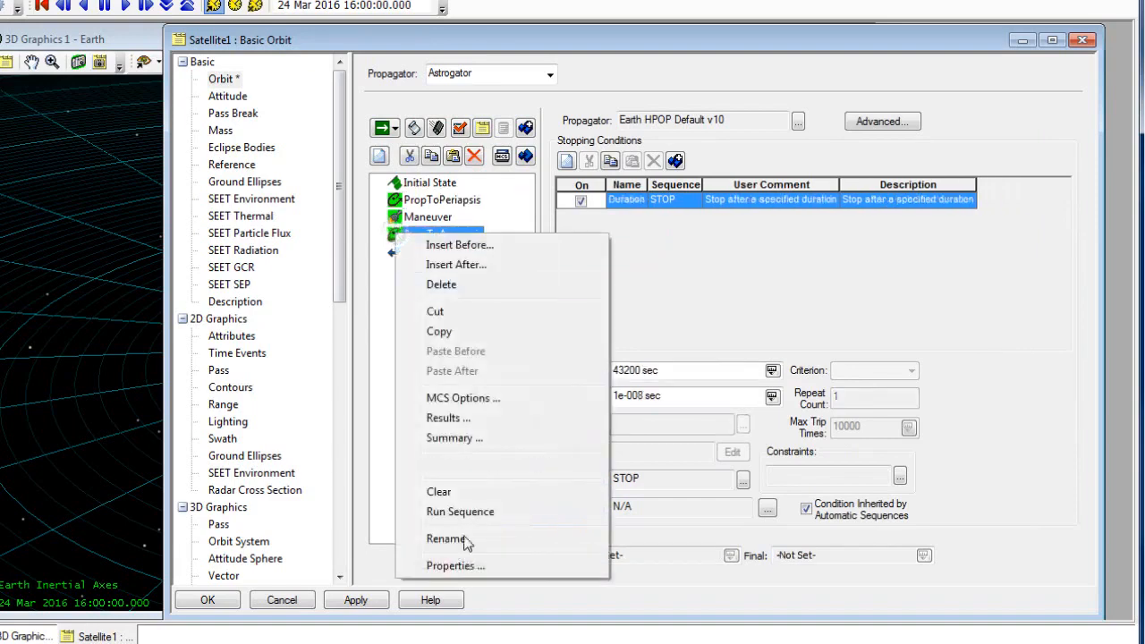
left_click(456, 566)
left_click(456, 243)
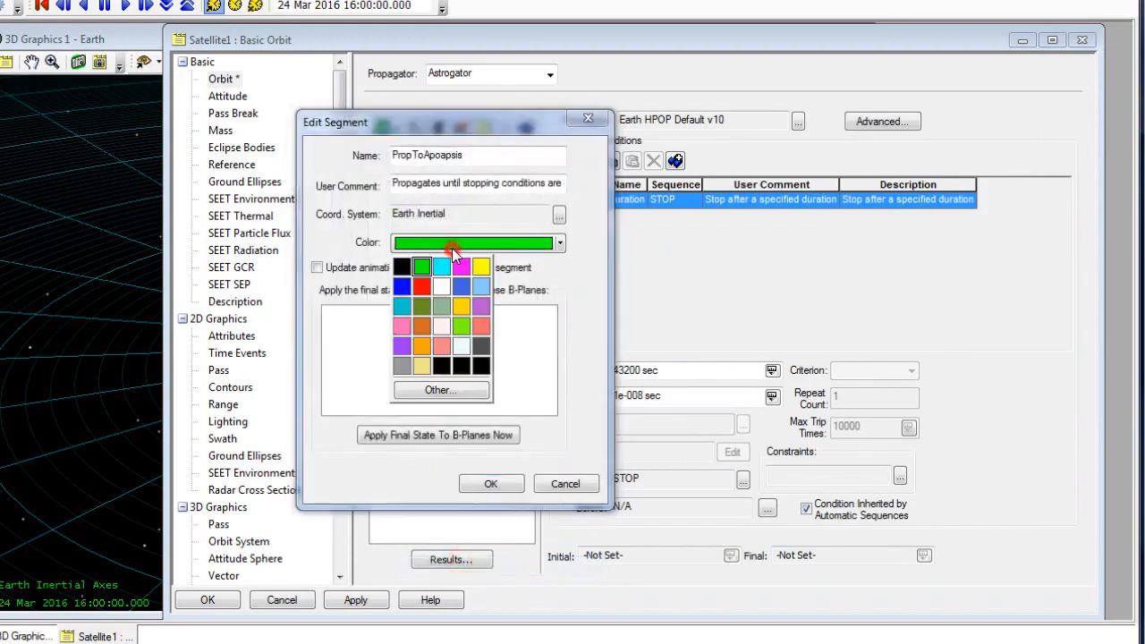
left_click(480, 267)
left_click(491, 483)
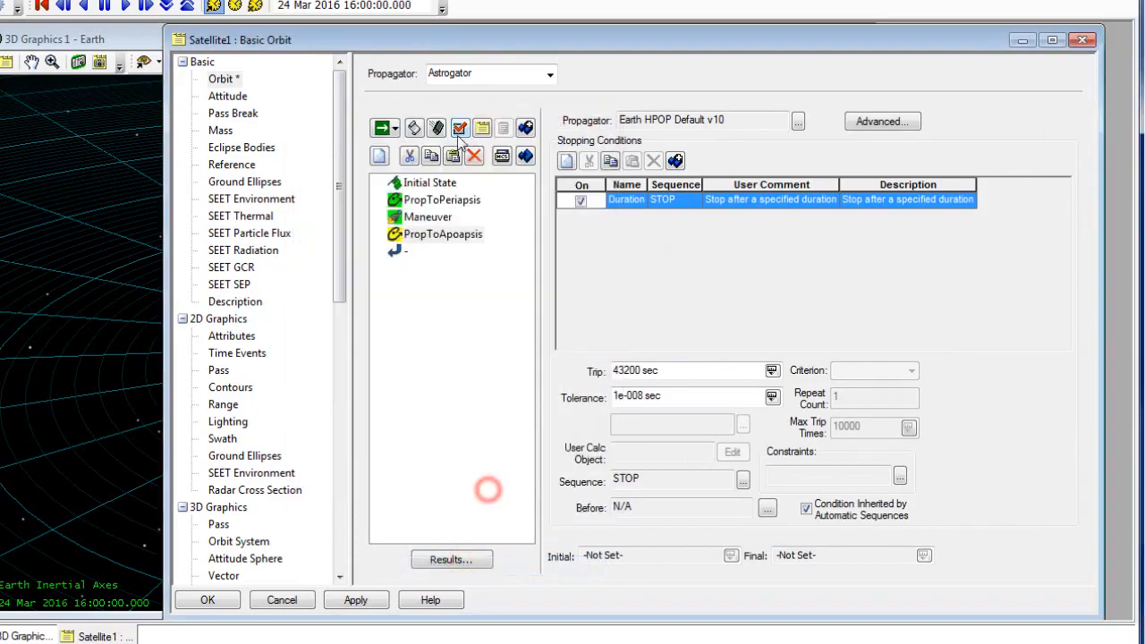
Set the Maneuver segment's color to a very pale, near-white shade in its segment properties
left_click(406, 219)
right_click(411, 217)
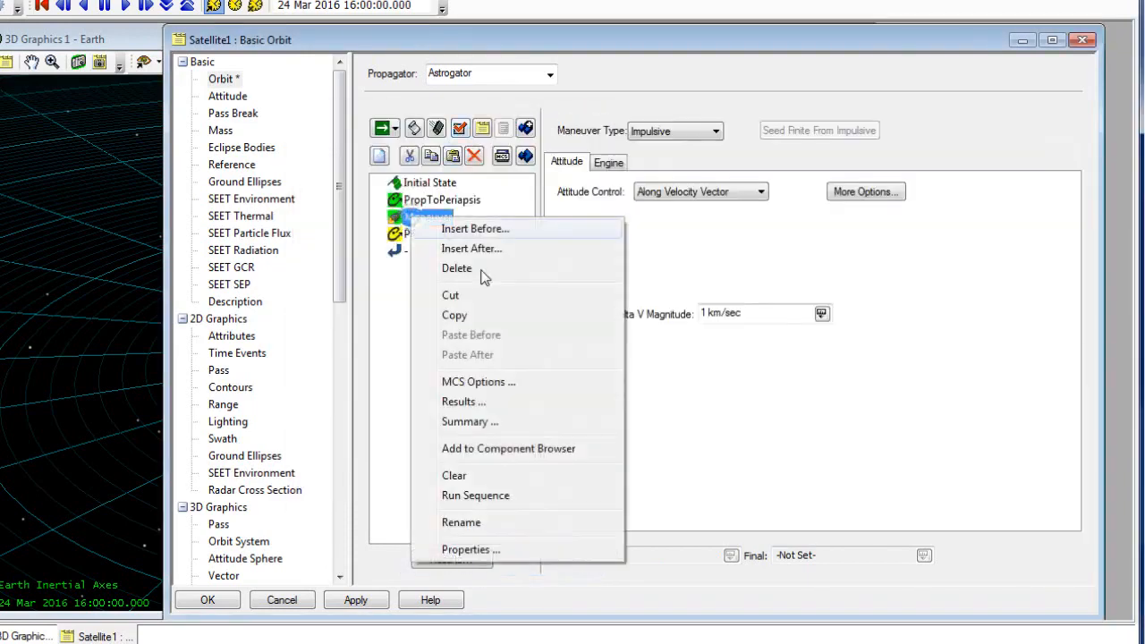
left_click(476, 552)
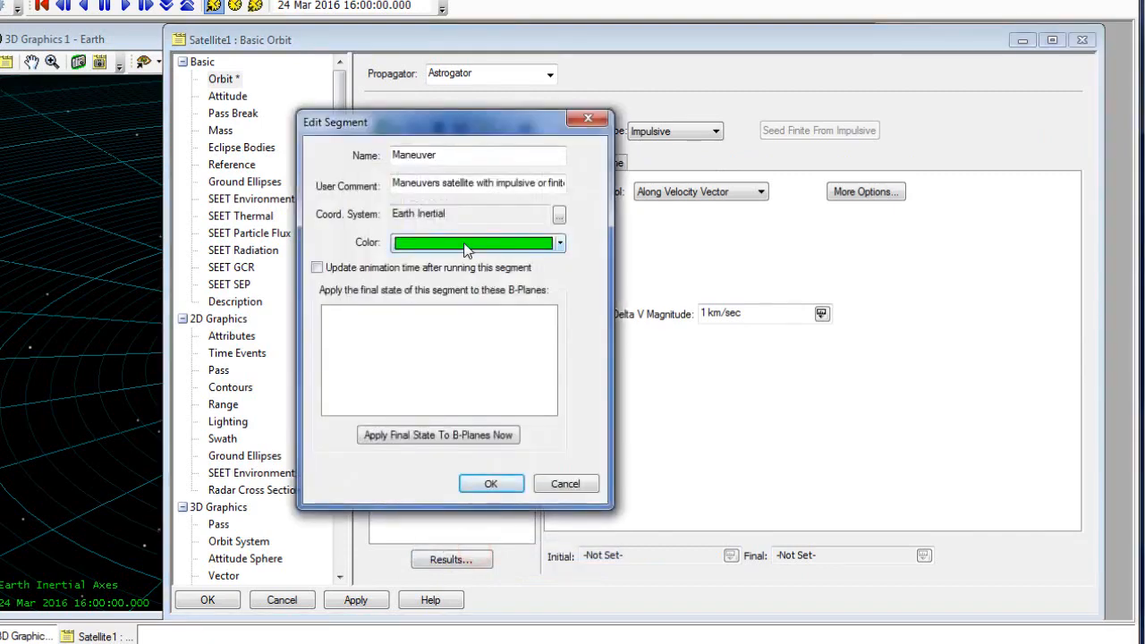
left_click(470, 242)
left_click(442, 366)
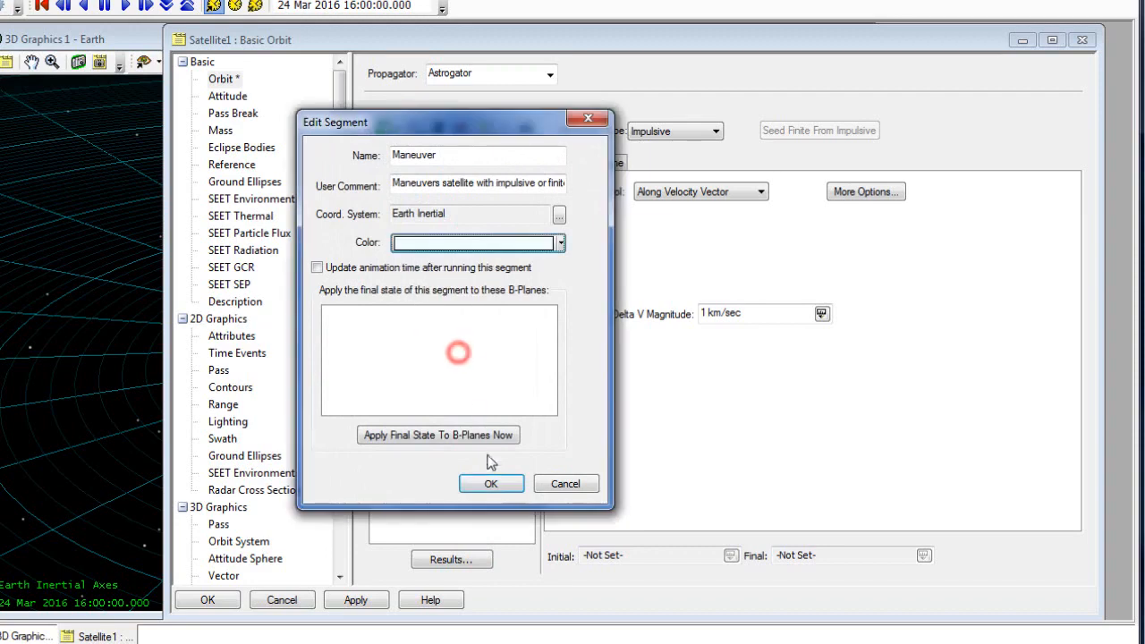
left_click(491, 483)
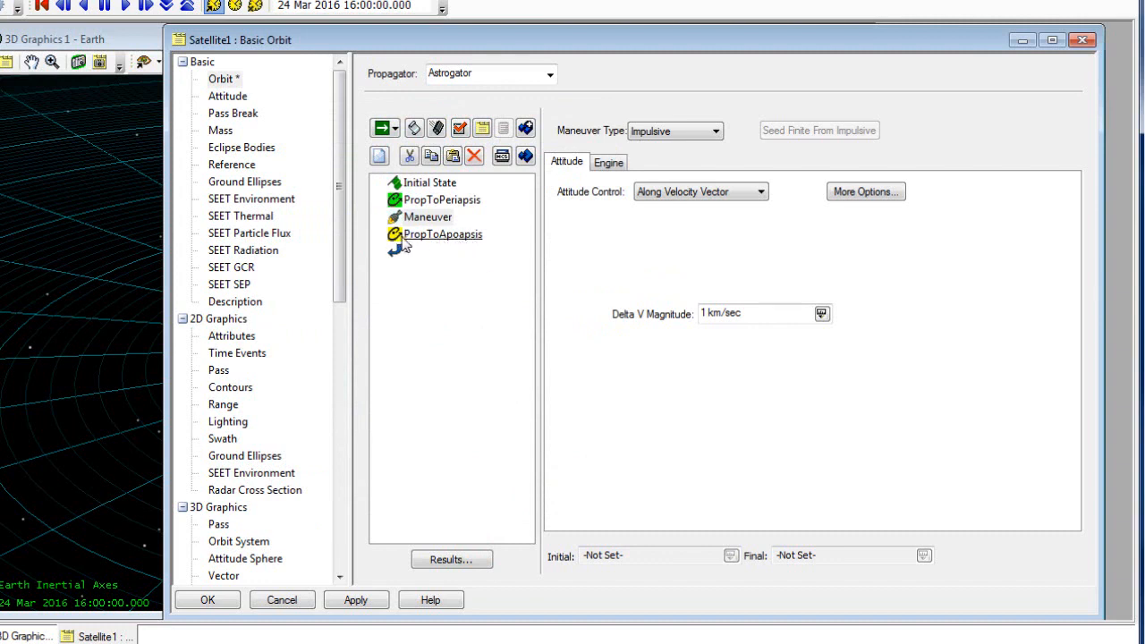
Add an Apoapsis stopping condition to PropToApoapsis and delete its Duration condition
left_click(441, 237)
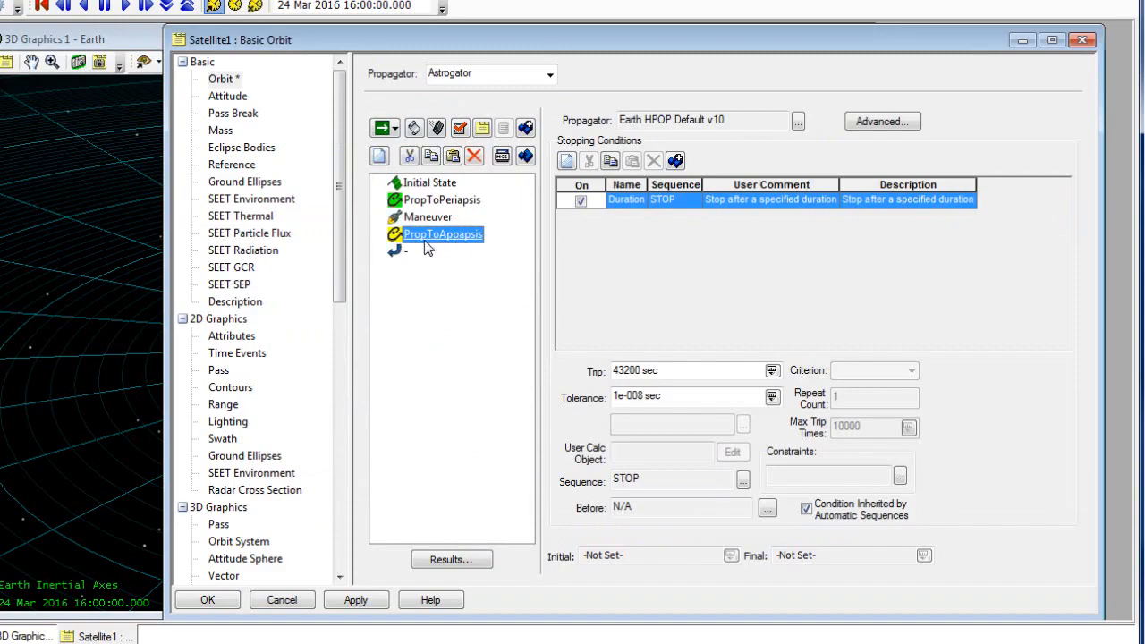
left_click(567, 163)
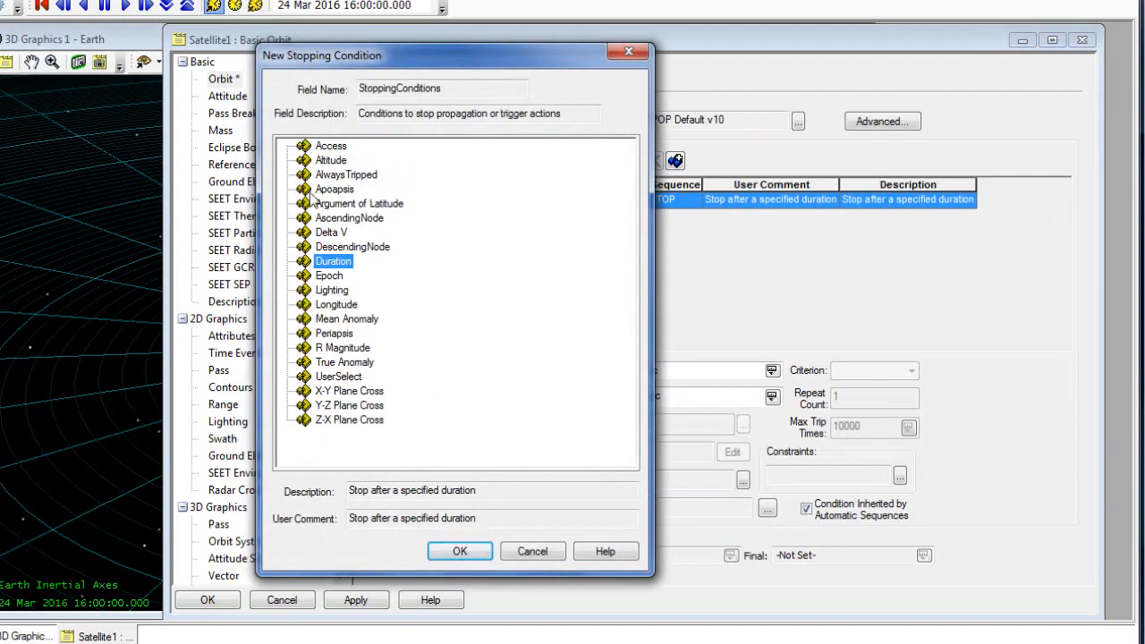
left_click(333, 189)
left_click(459, 551)
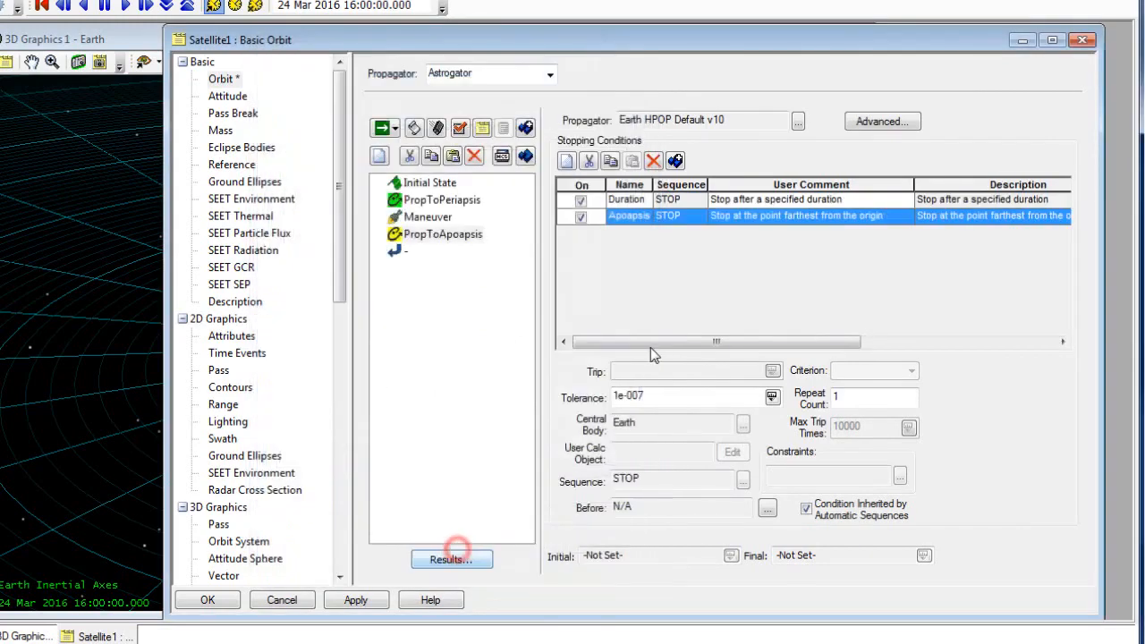
left_click(581, 200)
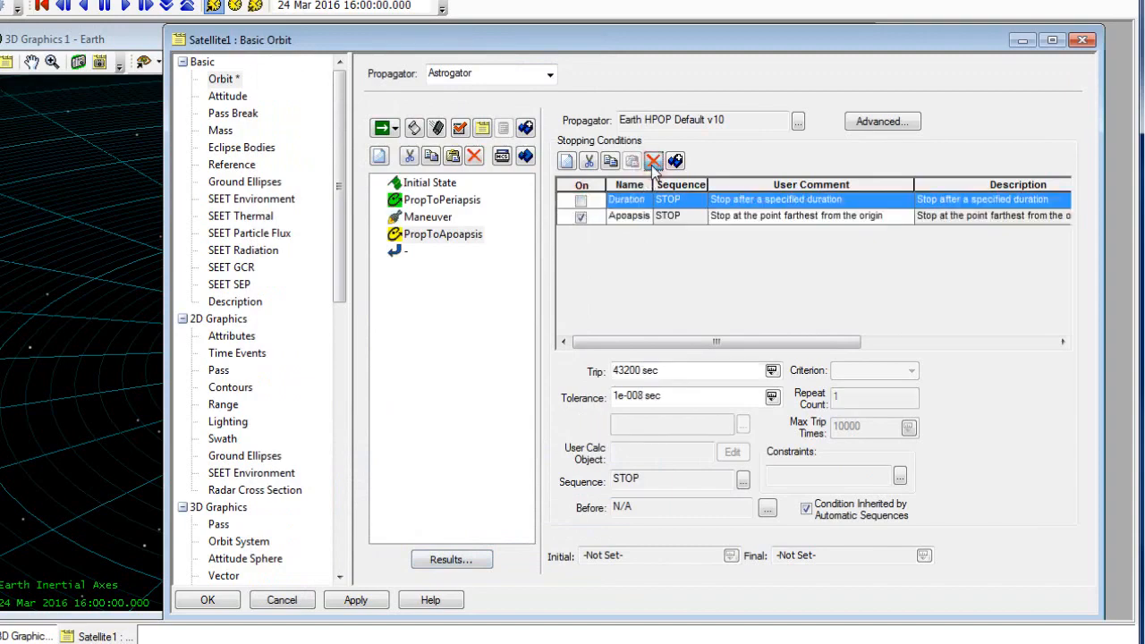
left_click(652, 161)
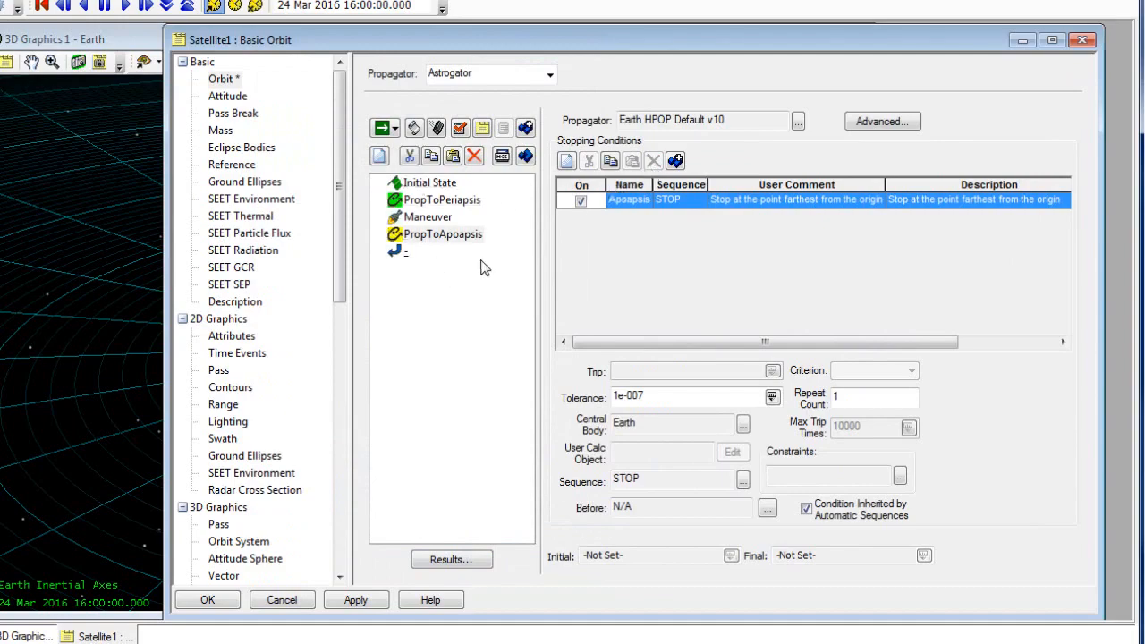
Move the Basic Orbit window aside, run the entire mission control sequence and inspect the trajectory in the 3D Graphics view
left_click_drag(425, 40, 992, 62)
left_click(947, 136)
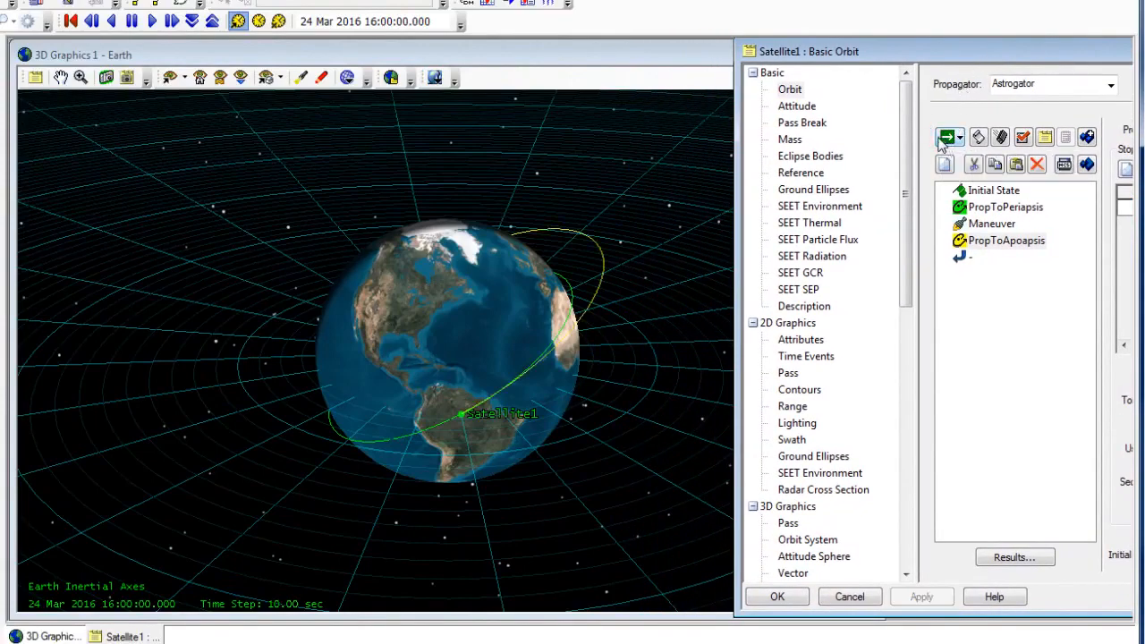
left_click_drag(411, 366, 503, 355)
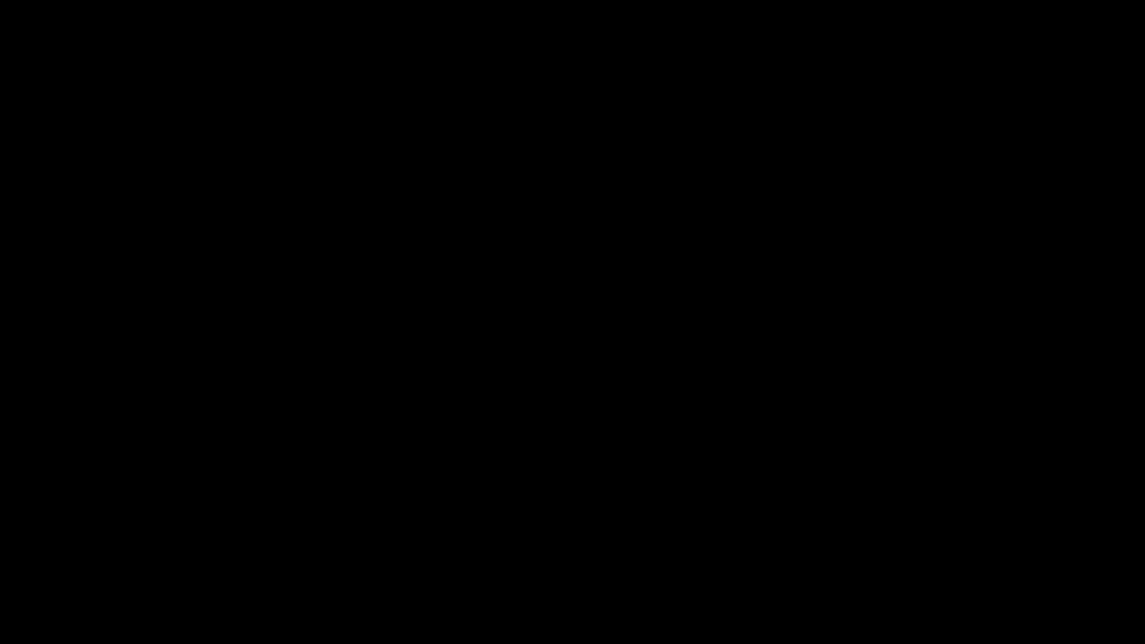